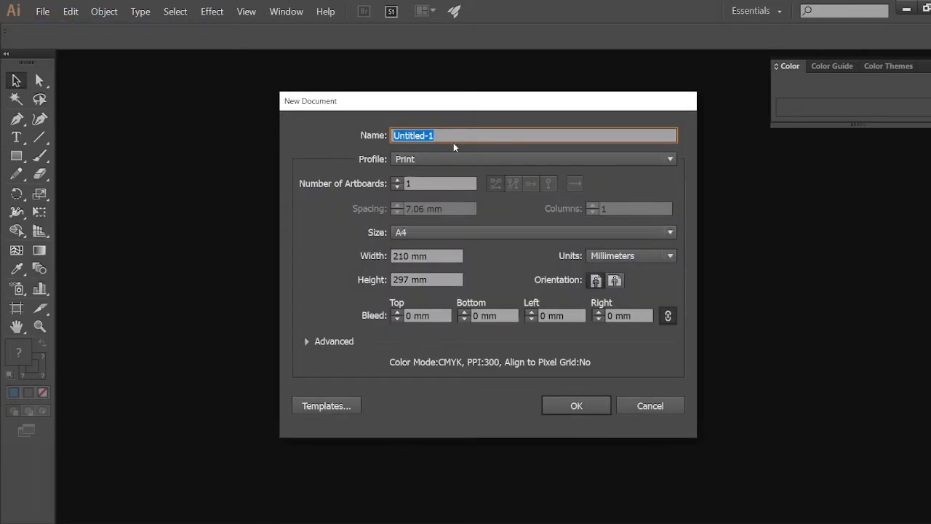
# Step: Name the new document Logo
pyautogui.press('BackSpace')
pyautogui.write('Logo')
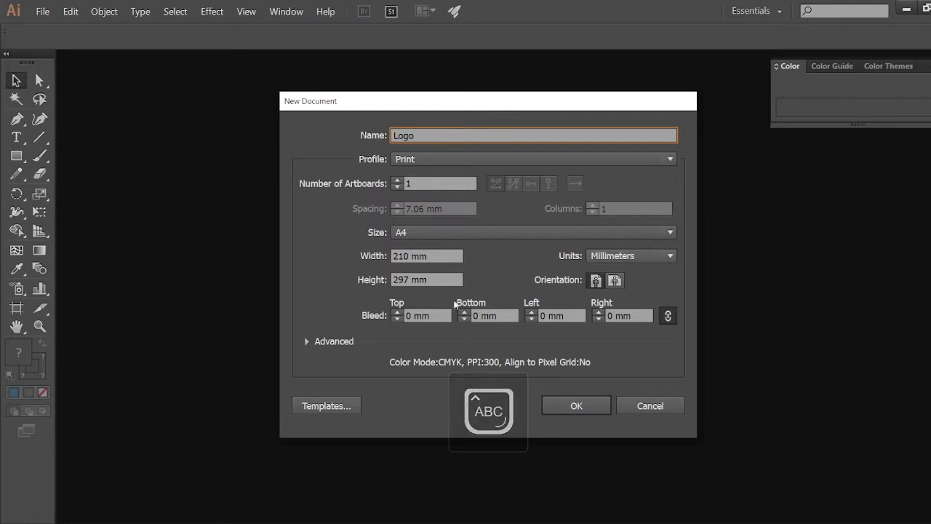
# Step: Set the units to Pixels and the artboard size to 1280 by 720 px, then create the document
pyautogui.doubleClick(400, 256)
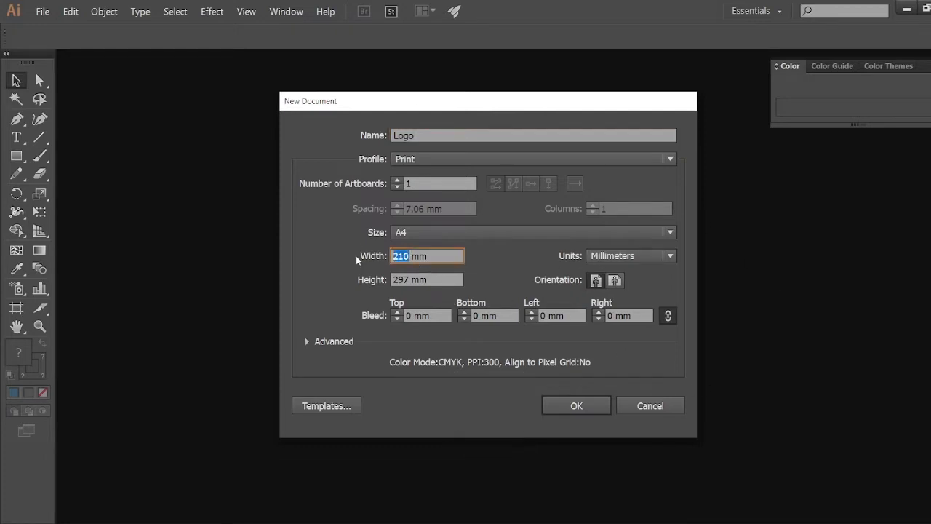
pyautogui.click(648, 259)
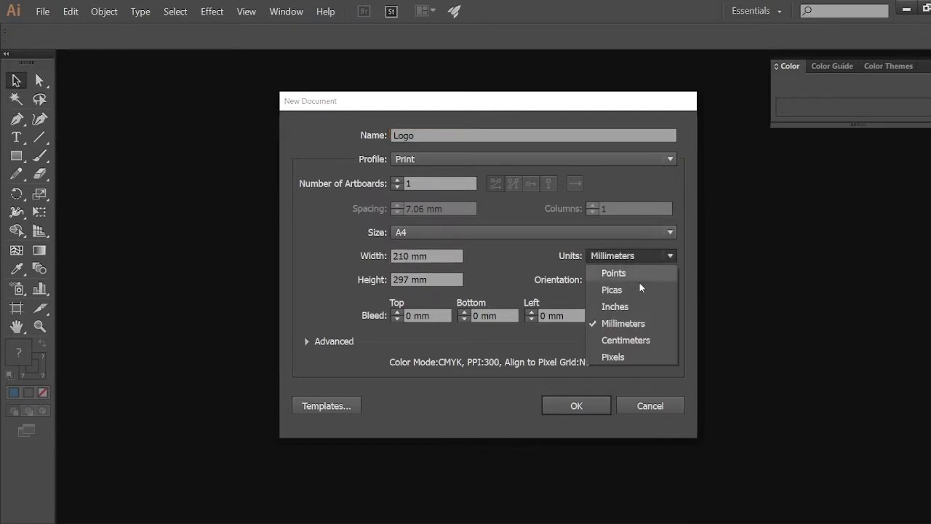
pyautogui.click(622, 357)
pyautogui.moveTo(422, 256); pyautogui.dragTo(388, 258)
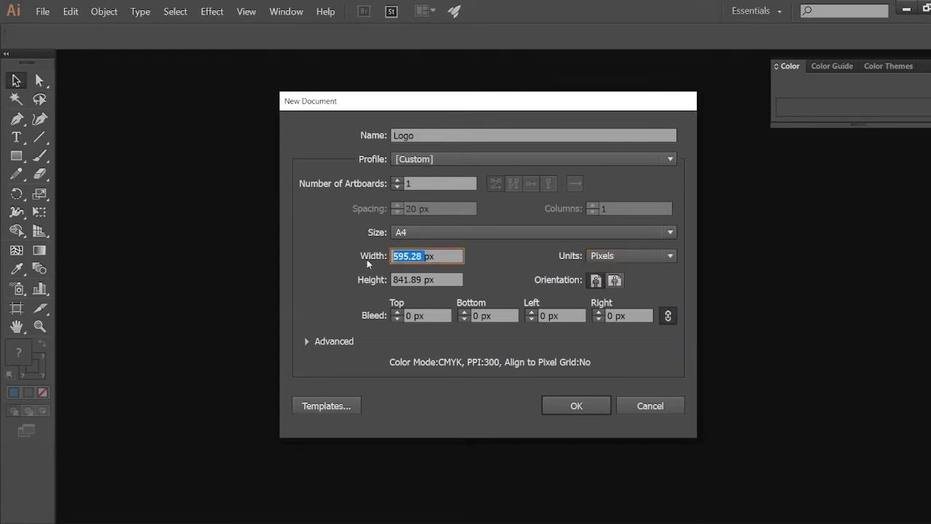
pyautogui.write('1280')
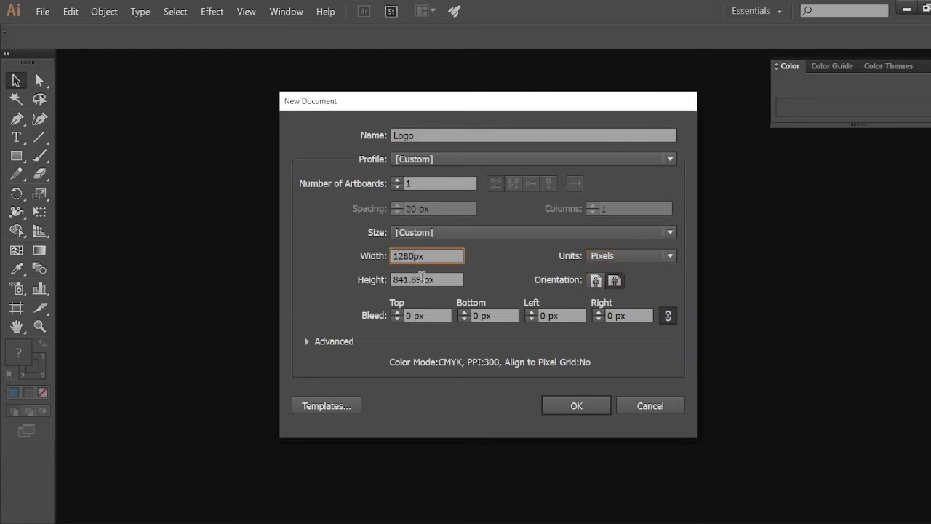
pyautogui.moveTo(421, 279); pyautogui.dragTo(362, 281)
pyautogui.write('720')
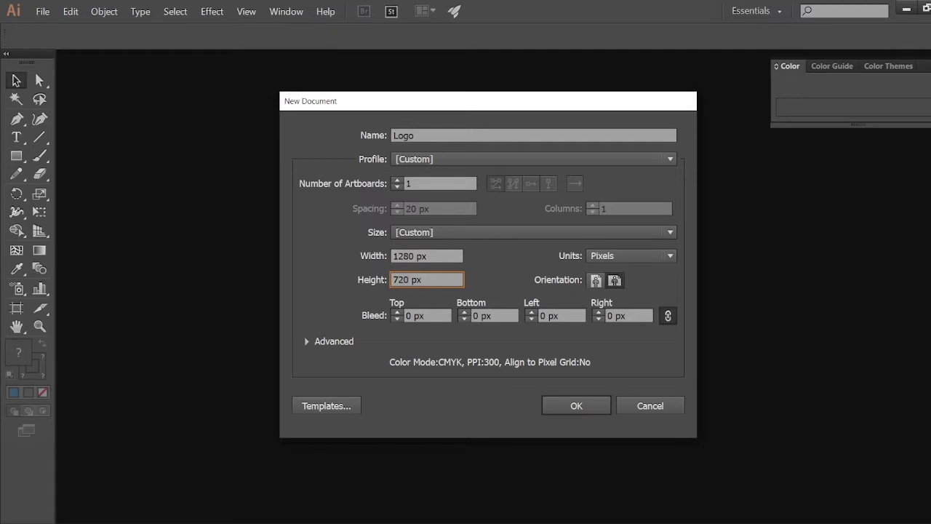
pyautogui.click(573, 406)
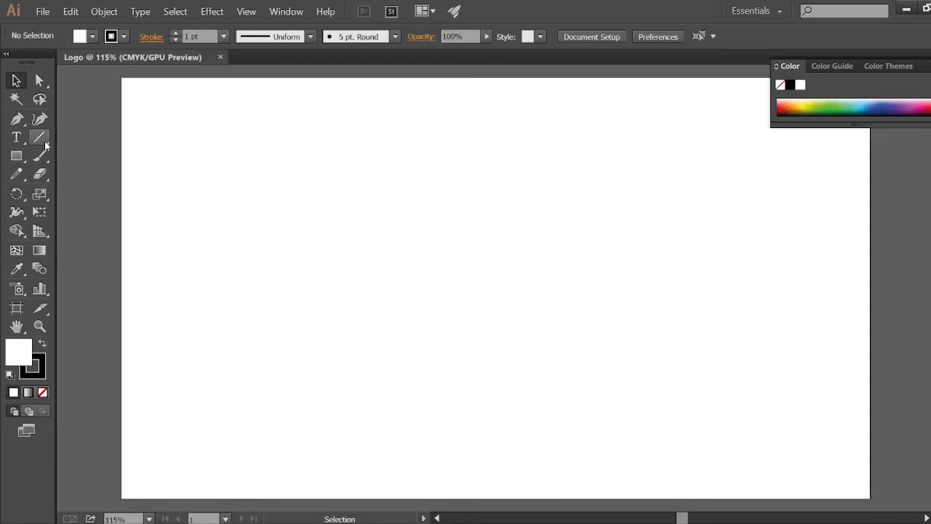
# Step: Draw a closed sail-like shape with the Pen tool: a curved inner edge, a horizontal base and a straight diagonal side
pyautogui.click(16, 119)
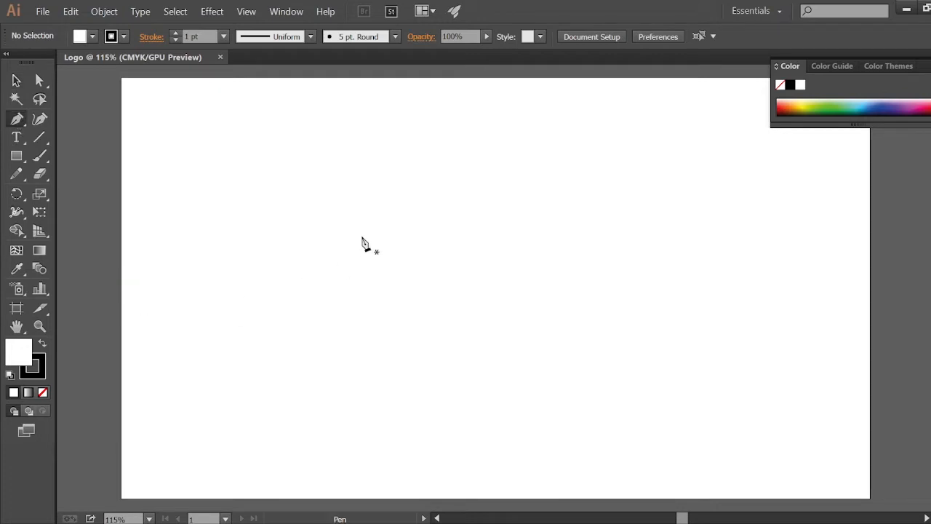
pyautogui.click(319, 166)
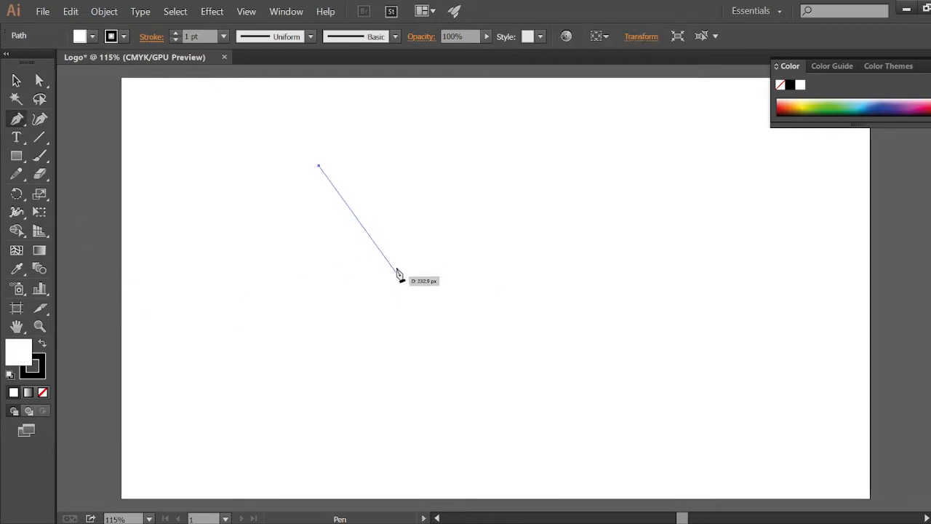
pyautogui.click(391, 269)
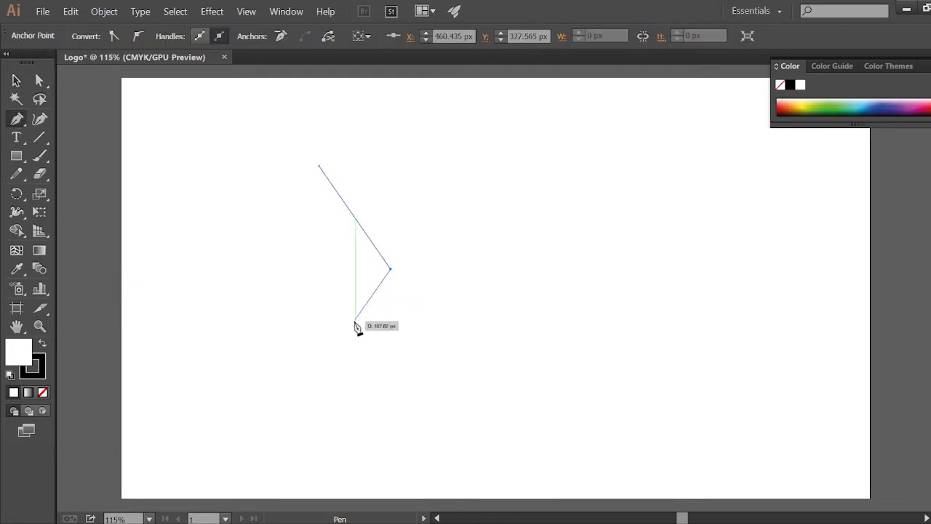
pyautogui.moveTo(356, 327); pyautogui.dragTo(291, 345)
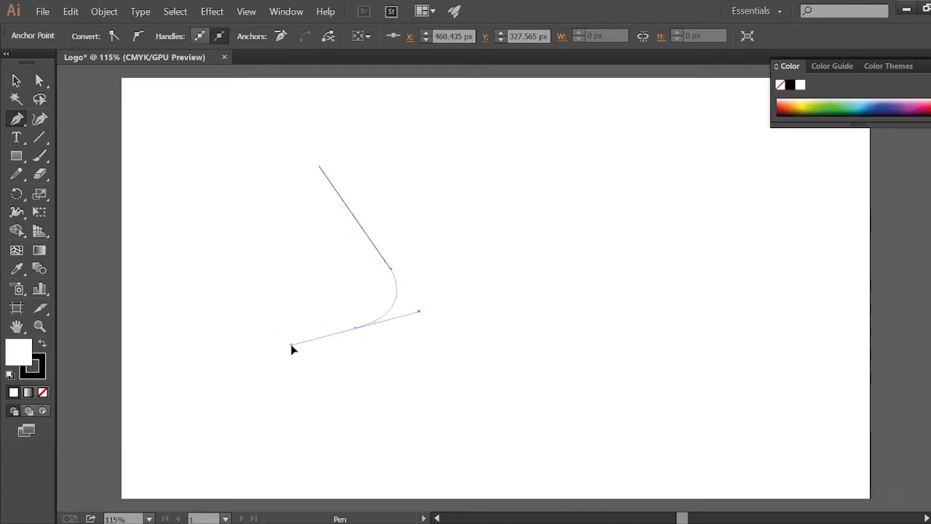
pyautogui.moveTo(355, 329); pyautogui.dragTo(234, 352)
pyautogui.click(233, 351)
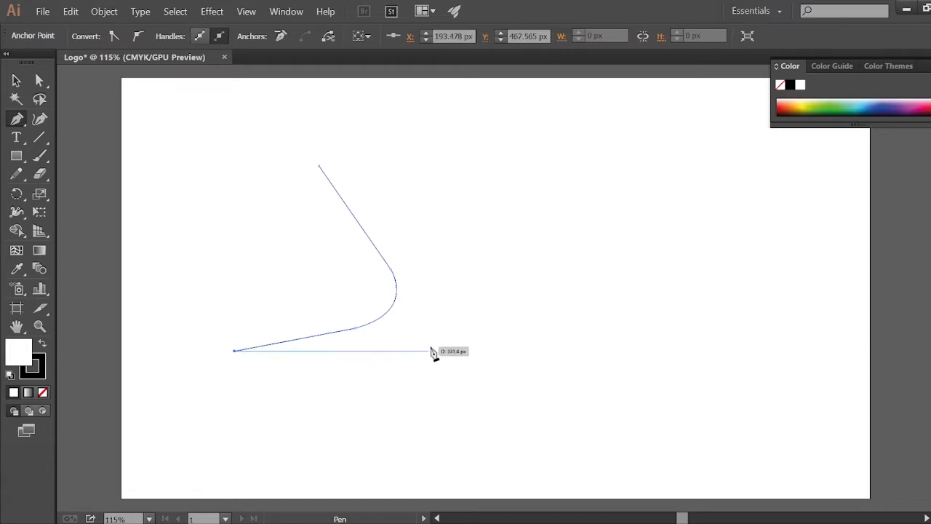
pyautogui.click(464, 351)
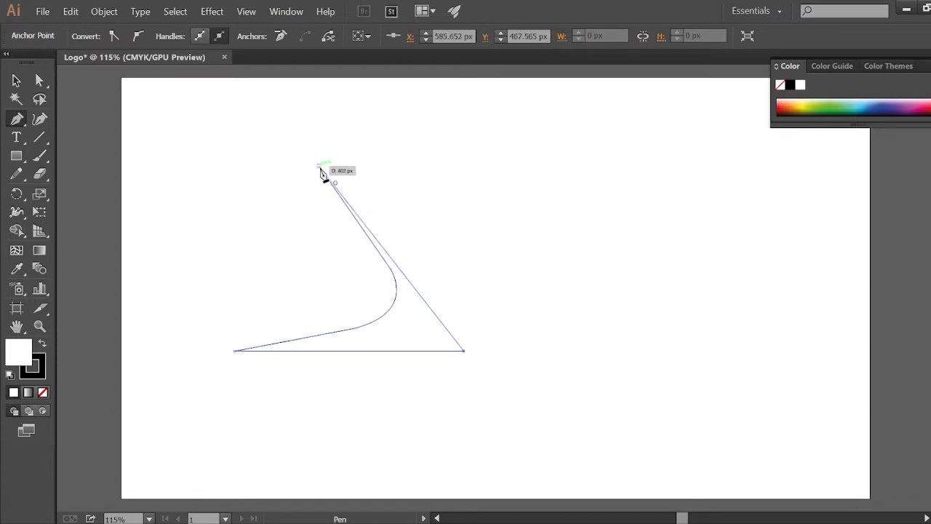
pyautogui.click(319, 167)
# Step: Nudge the anchor at the lower end of the curve down three steps
pyautogui.click(39, 80)
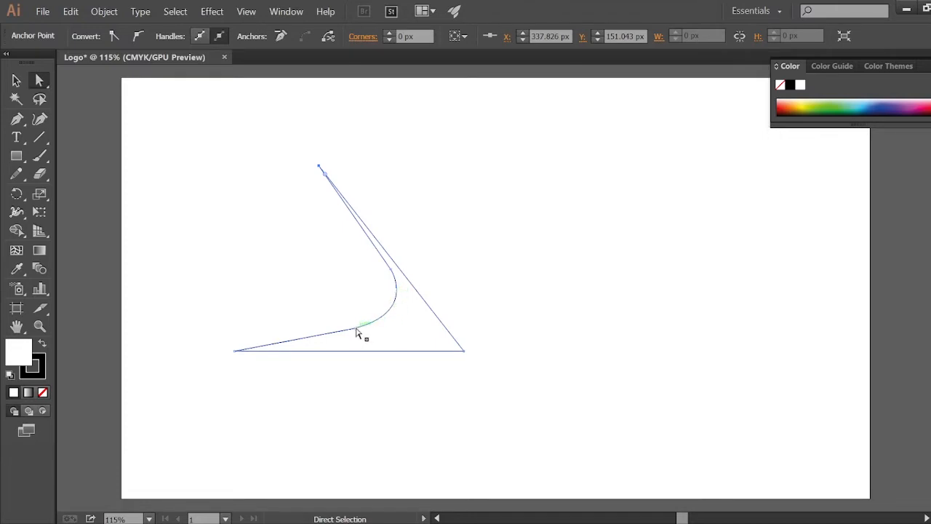
pyautogui.click(357, 332)
pyautogui.press('Down')
pyautogui.press('Down')
pyautogui.press('Down')
pyautogui.press('Down')
pyautogui.press('Down')
pyautogui.press('Down')
pyautogui.press('Down')
pyautogui.press('Down')
pyautogui.press('Down')
pyautogui.press('Down')
pyautogui.press('Down')
pyautogui.press('Down')
pyautogui.press('Down')
pyautogui.press('Down')
pyautogui.press('Down')
pyautogui.press('Down')
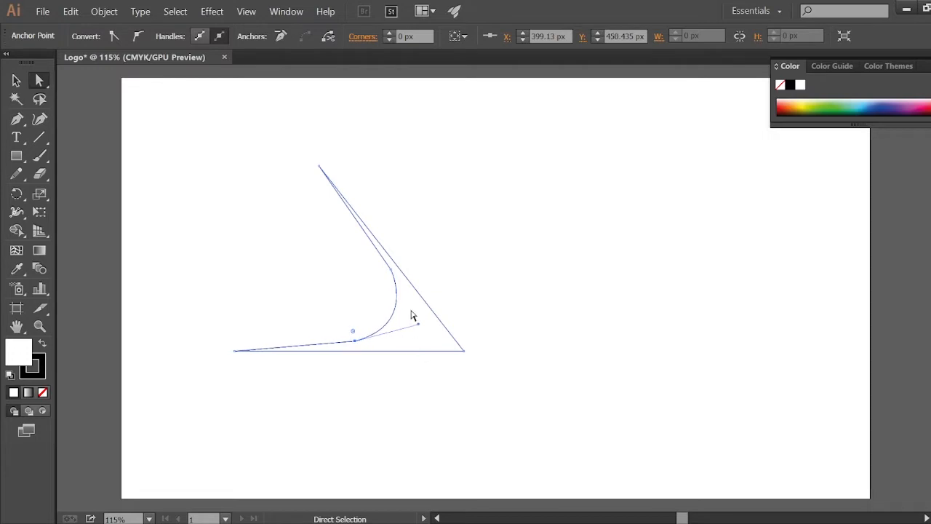
# Step: Nudge the top point of the shape upward and slightly right with the arrow keys
pyautogui.click(320, 167)
pyautogui.press('Right')
pyautogui.press('Right')
pyautogui.press('Right')
pyautogui.press('Right')
pyautogui.press('Right')
pyautogui.press('Right')
pyautogui.press('Right')
pyautogui.press('Right')
pyautogui.press('Right')
pyautogui.press('Right')
pyautogui.press('Right')
pyautogui.press('Right')
pyautogui.press('Right')
pyautogui.press('Right')
pyautogui.press('Right')
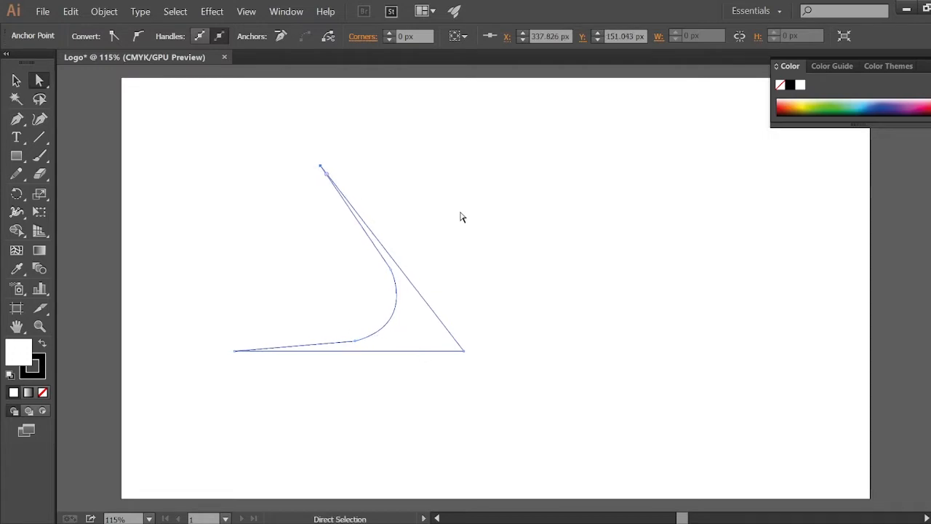
pyautogui.press('Right')
pyautogui.press('Right')
pyautogui.press('Right')
pyautogui.press('Right')
pyautogui.press('Right')
pyautogui.press('Right')
pyautogui.press('Right')
pyautogui.press('Right')
pyautogui.press('Right')
pyautogui.press('Right')
pyautogui.press('Right')
pyautogui.press('Right')
pyautogui.press('Right')
pyautogui.press('Right')
pyautogui.press('Right')
pyautogui.press('Right')
pyautogui.press('Right')
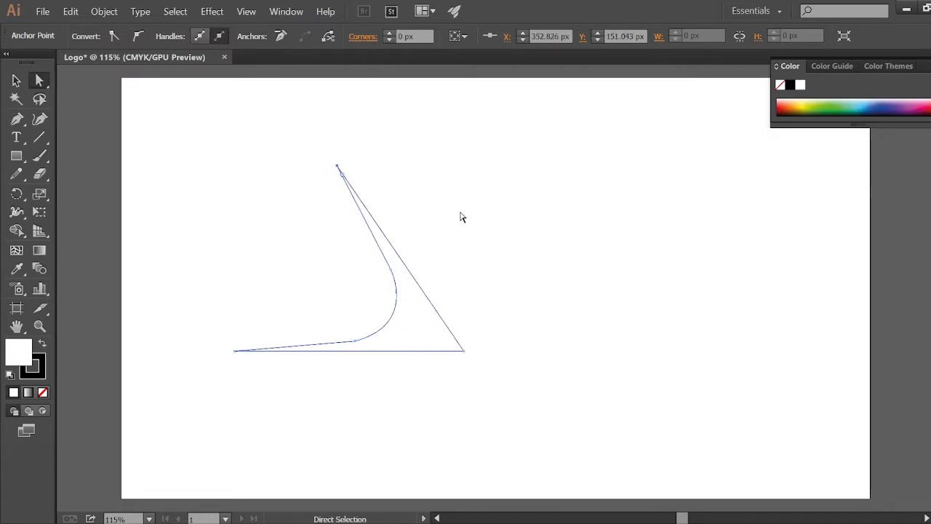
pyautogui.press('Up')
pyautogui.press('Up')
pyautogui.press('Up')
pyautogui.press('Up')
pyautogui.press('Up')
pyautogui.press('Up')
pyautogui.press('Up')
pyautogui.press('Up')
pyautogui.press('Up')
pyautogui.press('Up')
pyautogui.press('Up')
pyautogui.press('Up')
pyautogui.press('Up')
pyautogui.press('Up')
pyautogui.press('Up')
pyautogui.press('Up')
pyautogui.press('Up')
pyautogui.press('Up')
pyautogui.press('Up')
pyautogui.press('Up')
pyautogui.press('Up')
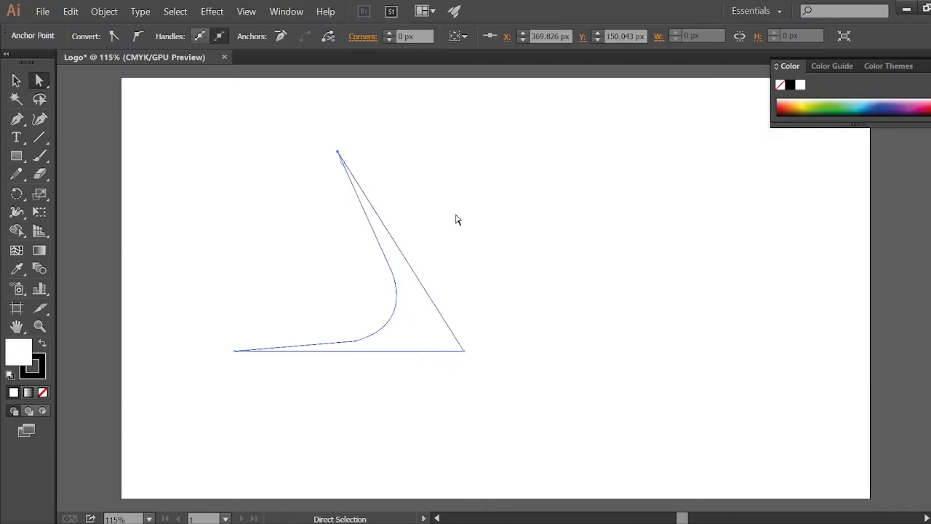
pyautogui.press('Left')
pyautogui.press('Left')
pyautogui.press('Left')
pyautogui.press('Left')
pyautogui.press('Up')
pyautogui.press('Up')
pyautogui.press('Up')
pyautogui.press('Up')
pyautogui.press('Up')
pyautogui.press('Up')
pyautogui.press('Up')
pyautogui.press('Up')
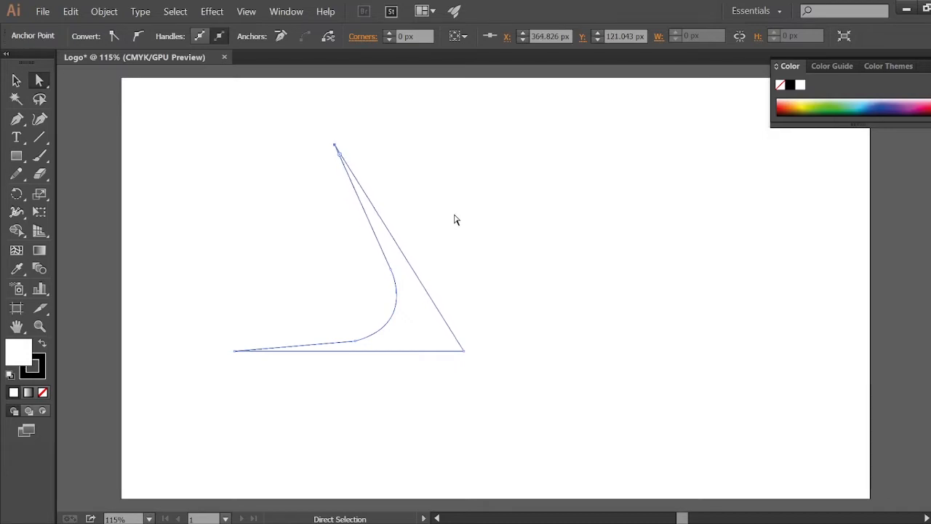
# Step: Nudge the curve's upper anchor right one step and move the bottom-right corner left and up, then deselect
pyautogui.click(390, 266)
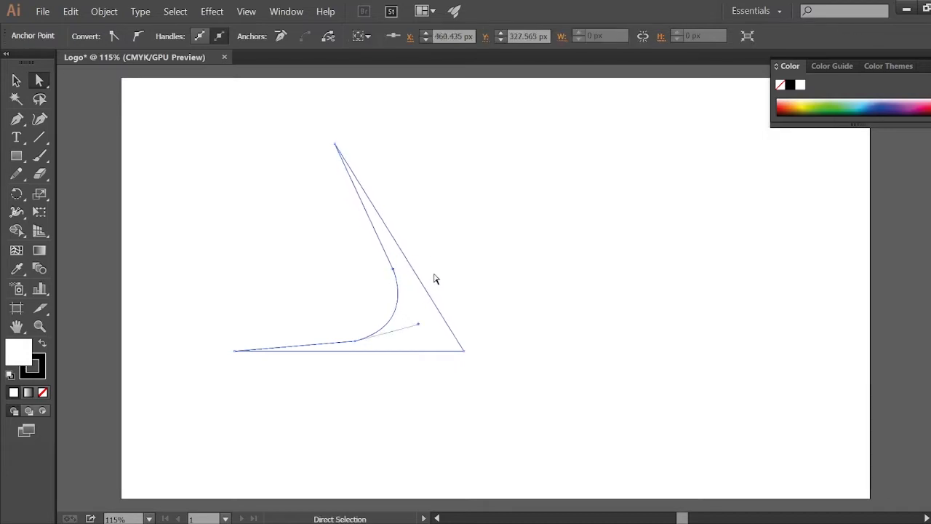
pyautogui.press('Right')
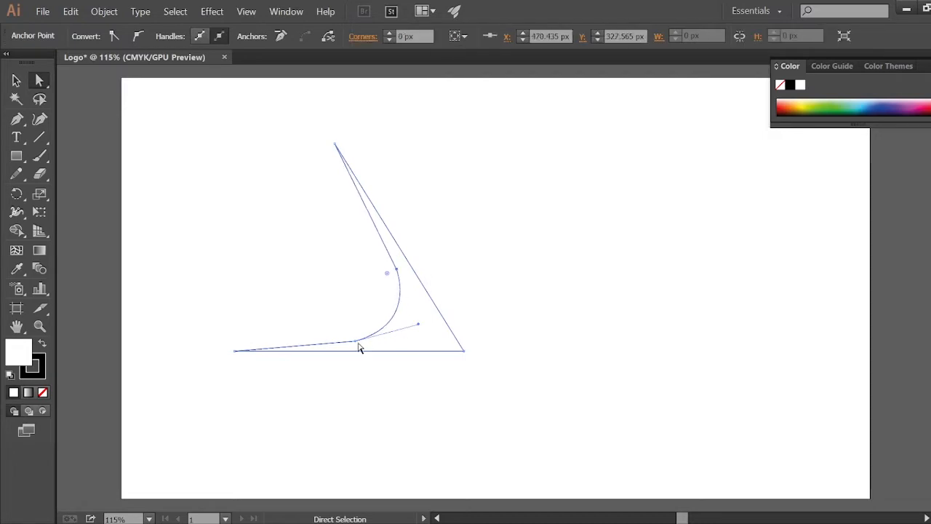
pyautogui.click(464, 353)
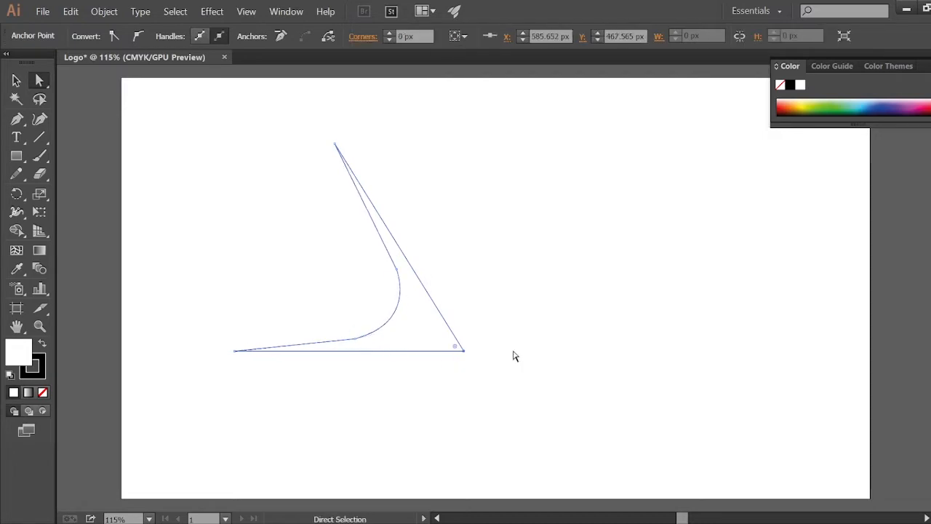
pyautogui.hotkey('shift', 'Left')
pyautogui.hotkey('shift', 'Left')
pyautogui.press('Up')
pyautogui.press('Up')
pyautogui.press('Up')
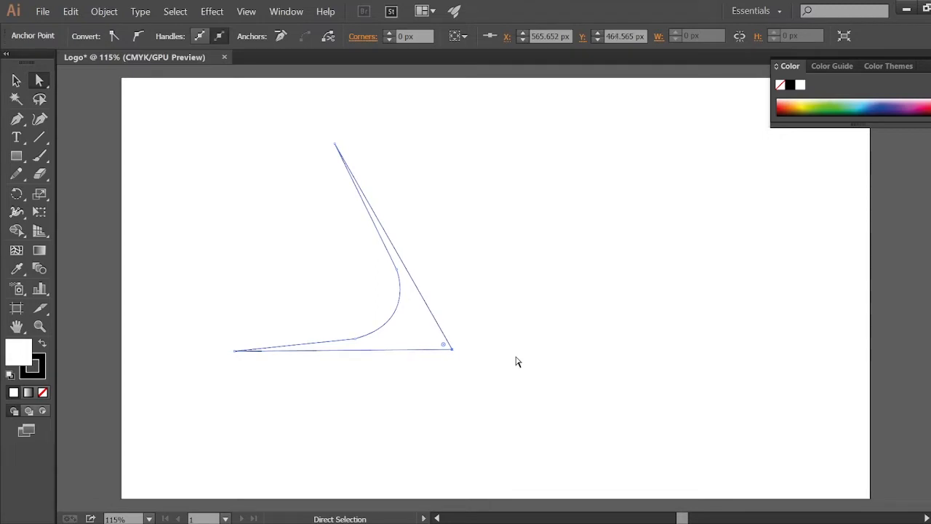
pyautogui.keyDown('ctrl'); pyautogui.click(514, 363); pyautogui.keyUp('ctrl')
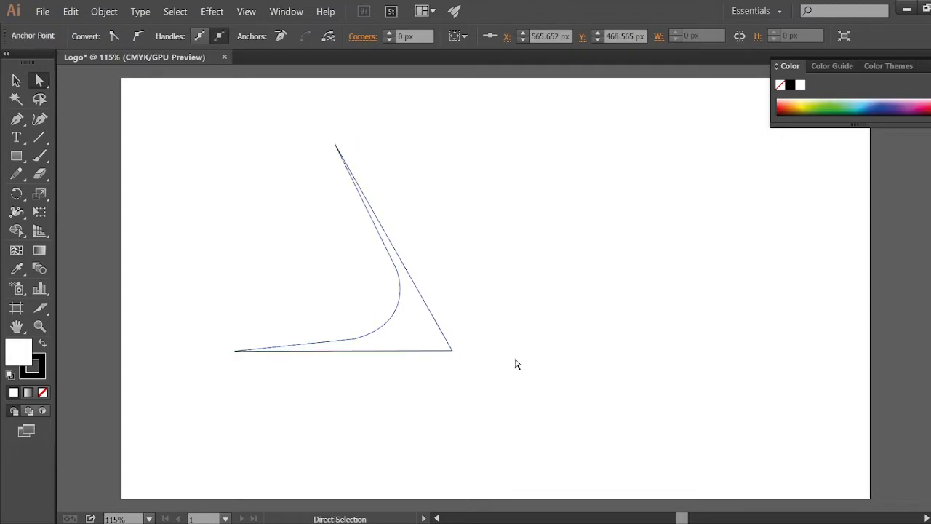
# Step: Nudge the curve's lower anchor down and one step right
pyautogui.click(359, 339)
pyautogui.click(354, 340)
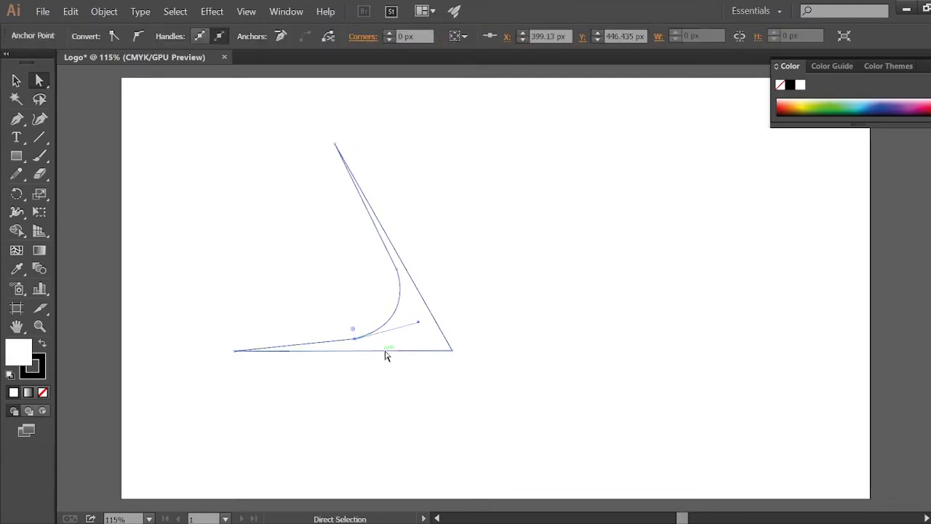
pyautogui.press('Down')
pyautogui.press('Down')
pyautogui.press('Down')
pyautogui.press('Down')
pyautogui.press('Up')
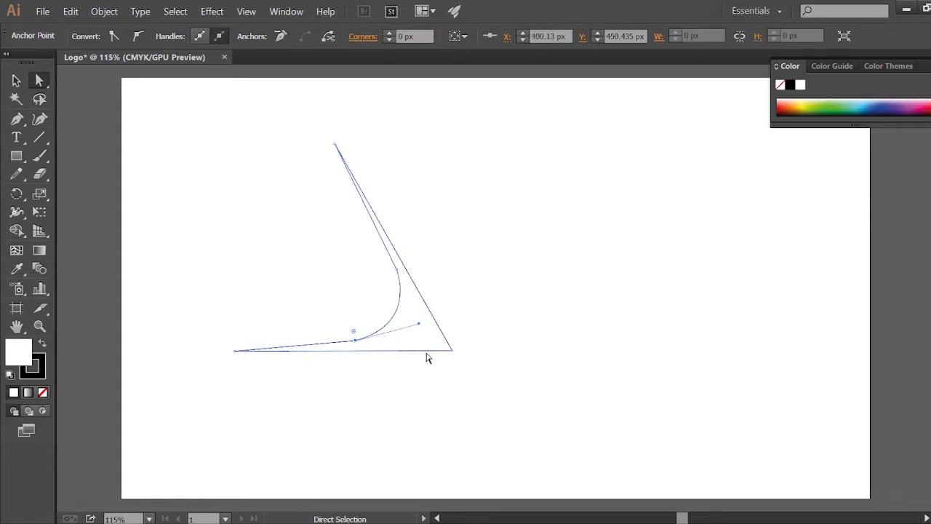
pyautogui.press('Right')
# Step: Shift the curve's upper anchor three steps left and deselect the path
pyautogui.click(397, 270)
pyautogui.press('Left')
pyautogui.press('Left')
pyautogui.press('Left')
pyautogui.press('Left')
pyautogui.click(354, 341)
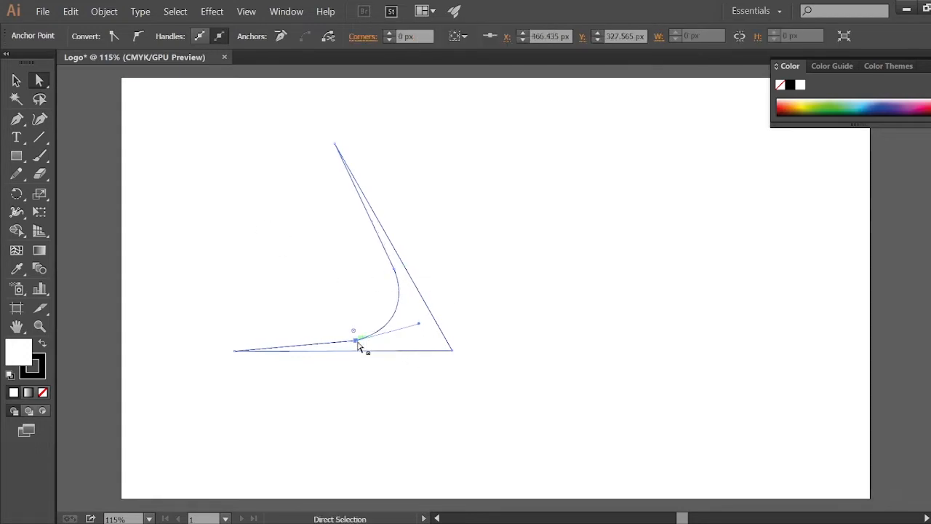
pyautogui.press('v')
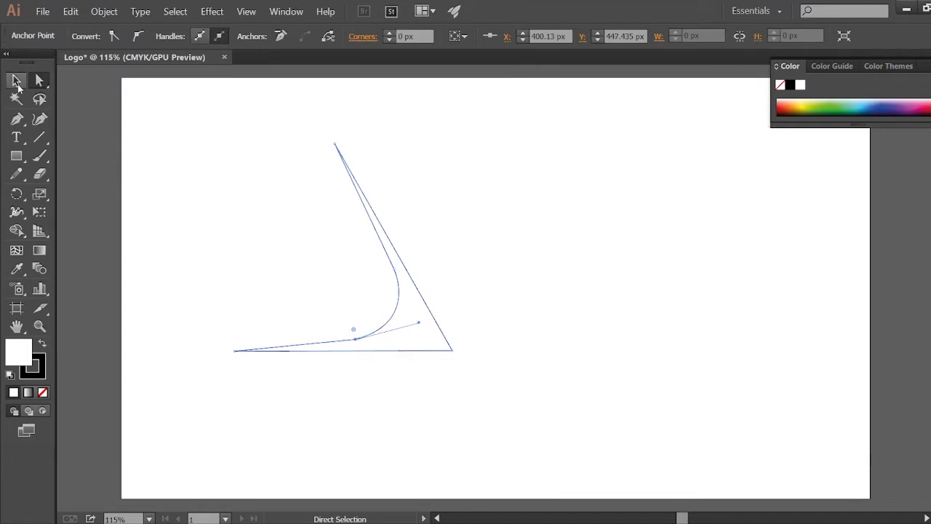
pyautogui.click(306, 209)
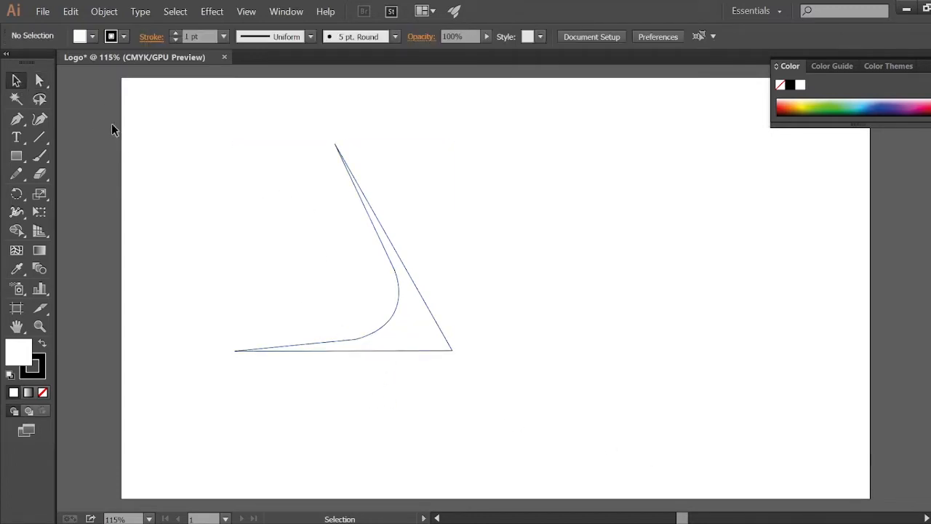
# Step: Raise the curve's lower anchor one step and drag its handle down-right to tighten the curve
pyautogui.press('a')
pyautogui.click(355, 340)
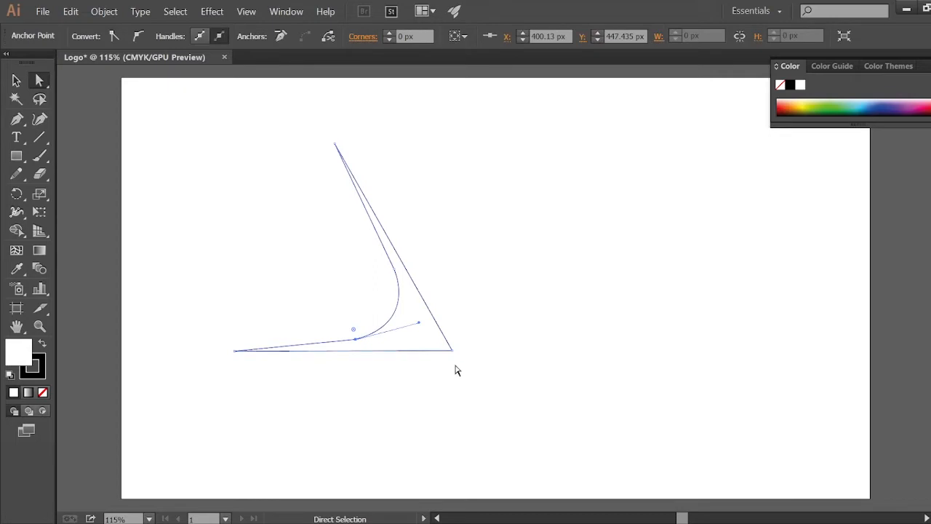
pyautogui.press('Up')
pyautogui.press('Up')
pyautogui.press('Up')
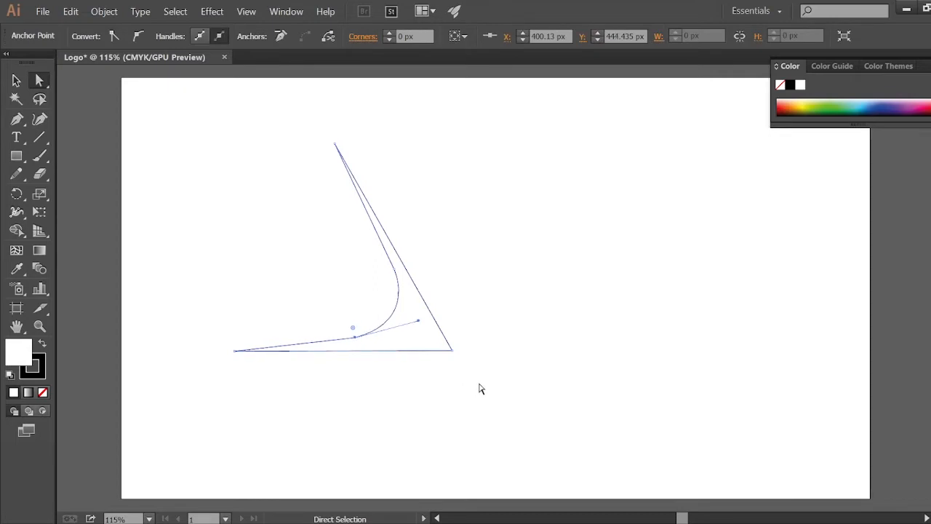
pyautogui.press('Down')
pyautogui.press('Down')
pyautogui.moveTo(419, 323); pyautogui.dragTo(429, 335)
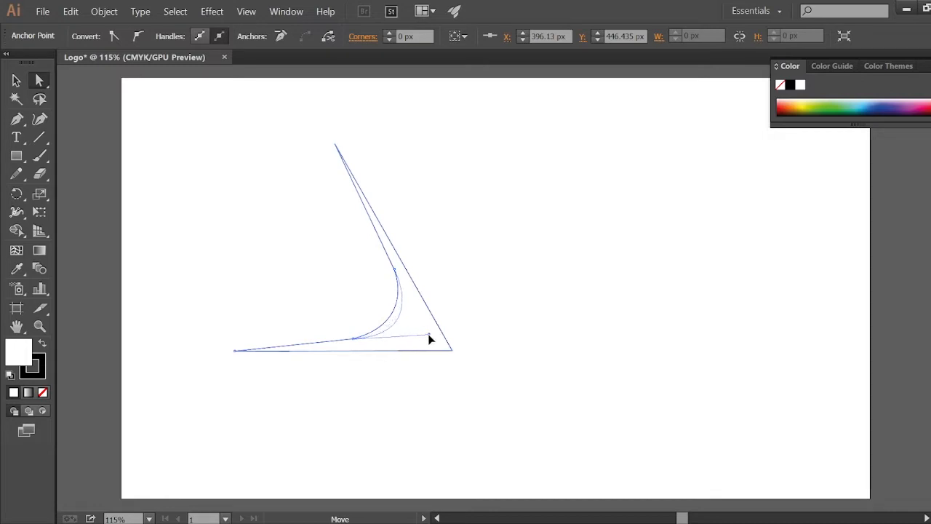
pyautogui.click(531, 352)
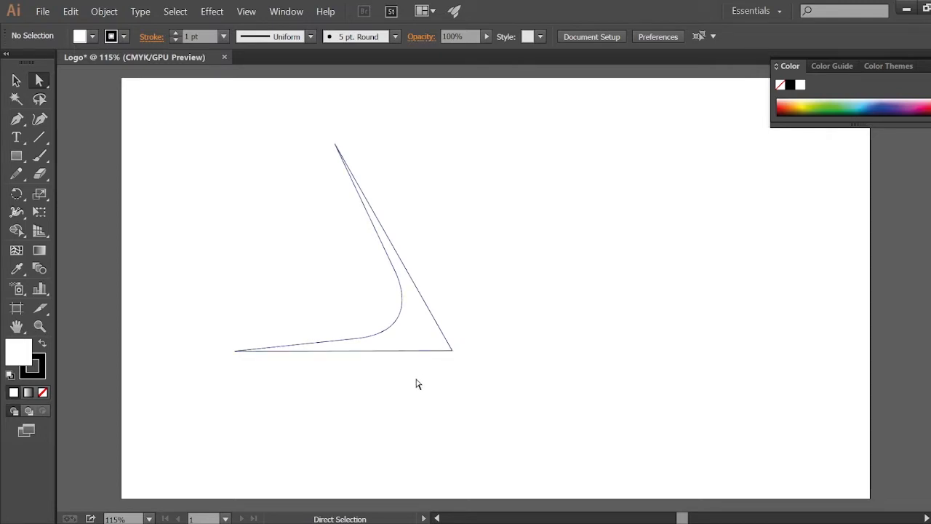
# Step: Nudge the bottom-right corner of the shape three steps left
pyautogui.click(452, 351)
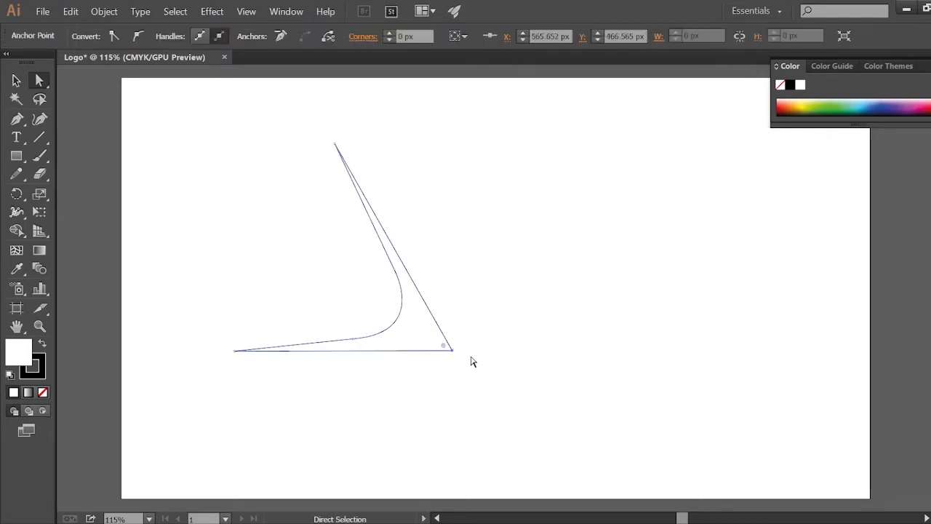
pyautogui.press('Left')
pyautogui.press('Left')
pyautogui.press('Left')
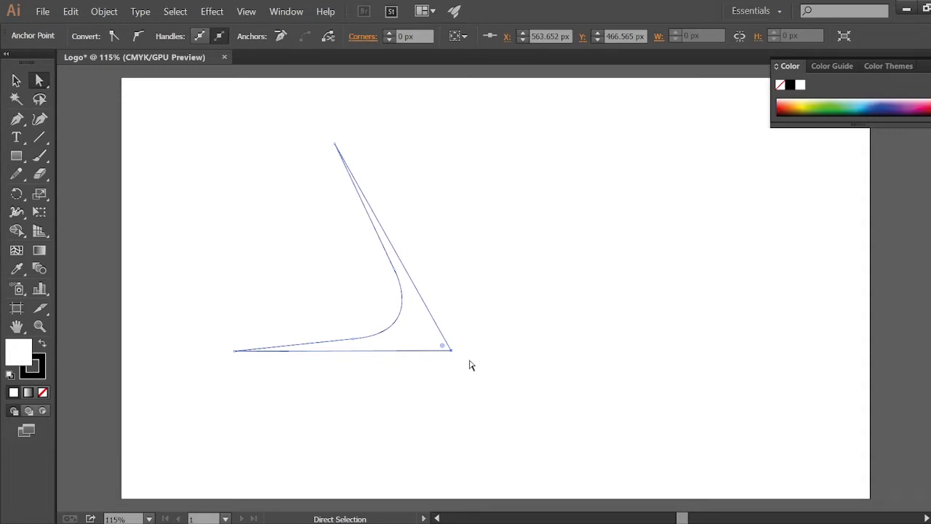
# Step: Nudge the curve's lower anchor down one step and deselect the path
pyautogui.click(353, 341)
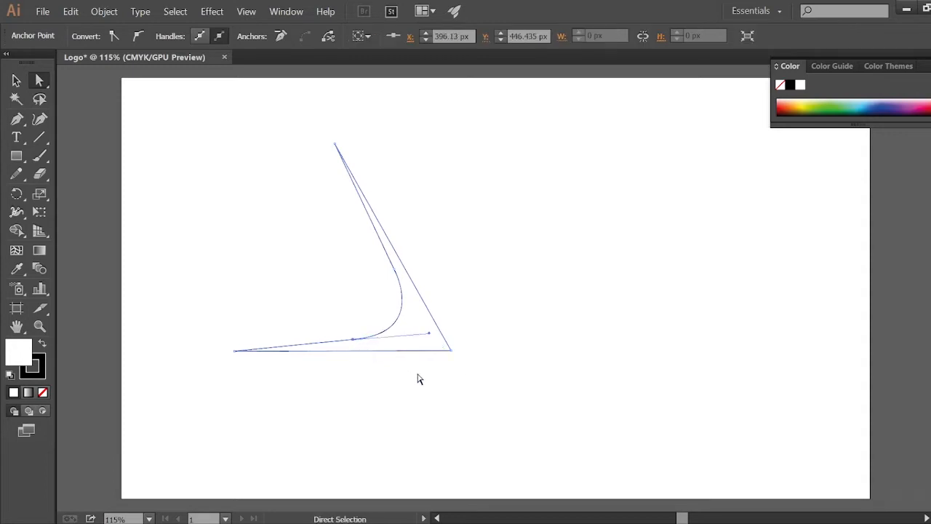
pyautogui.press('Down')
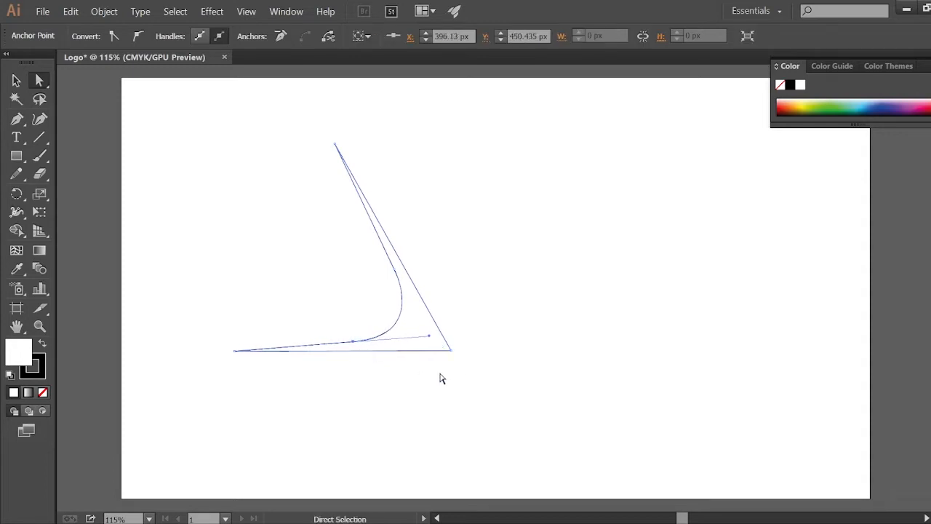
pyautogui.click(339, 228)
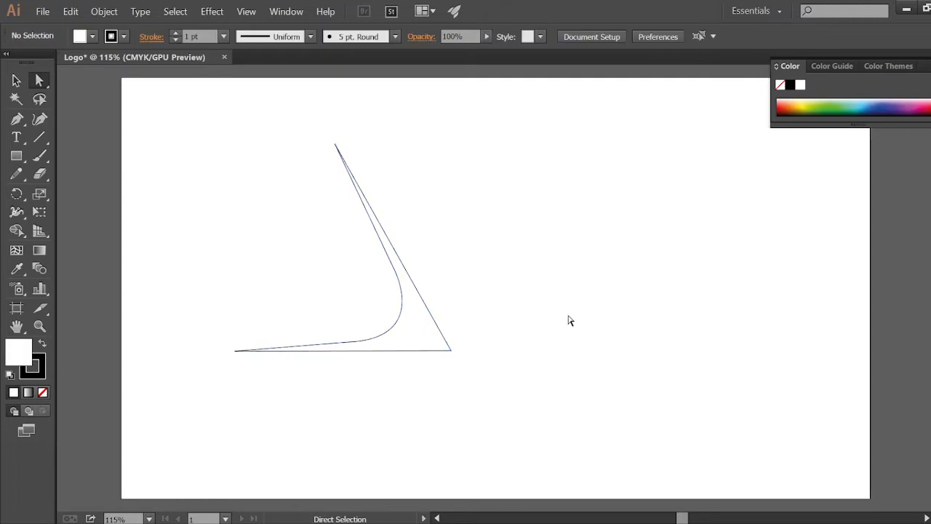
pyautogui.click(417, 292)
pyautogui.rightClick(417, 289)
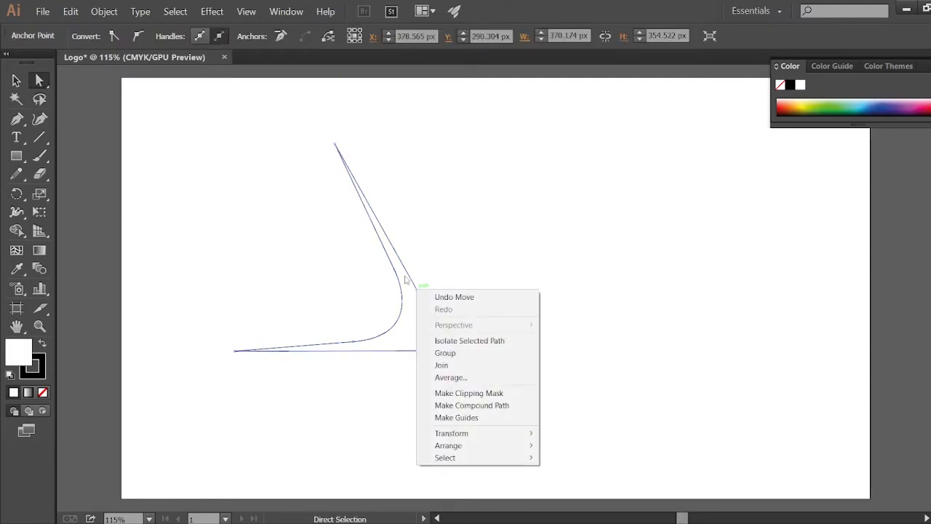
pyautogui.click(376, 352)
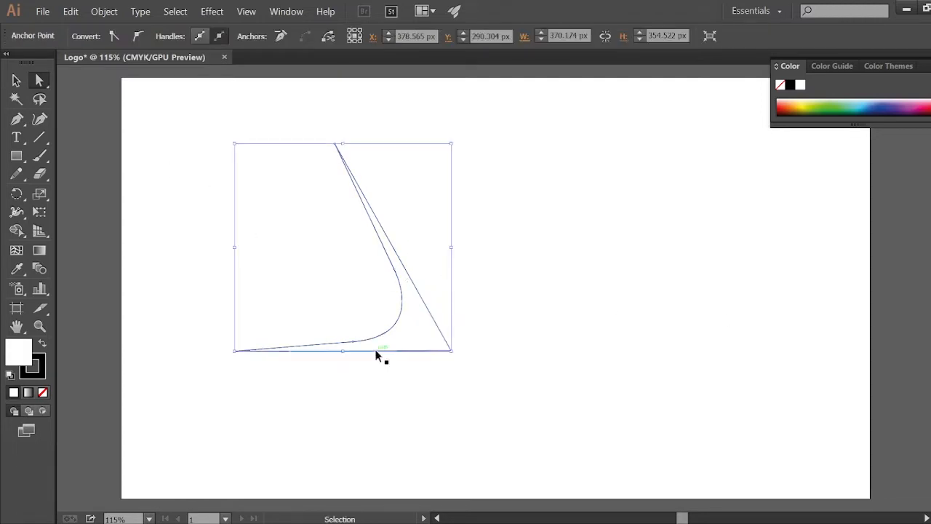
pyautogui.hotkey('ctrl', 'v')
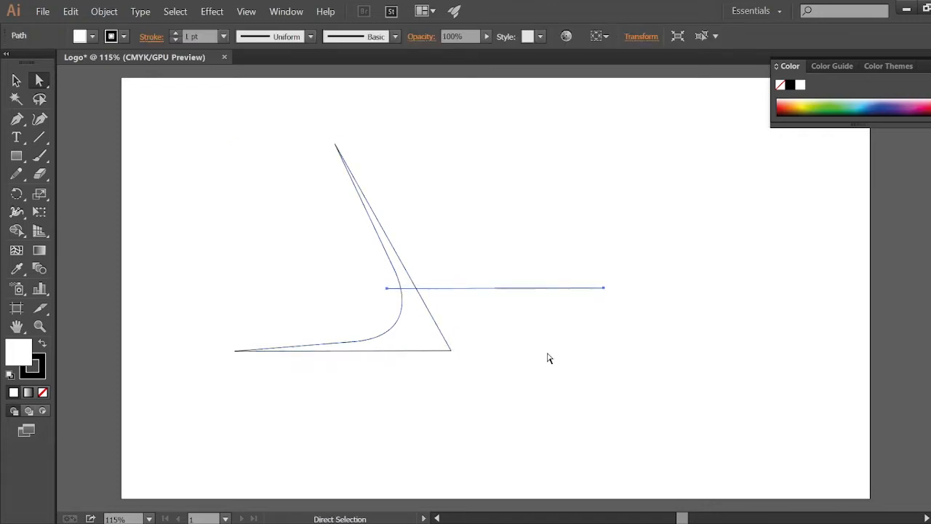
pyautogui.hotkey('ctrl', 'z')
pyautogui.rightClick(399, 280)
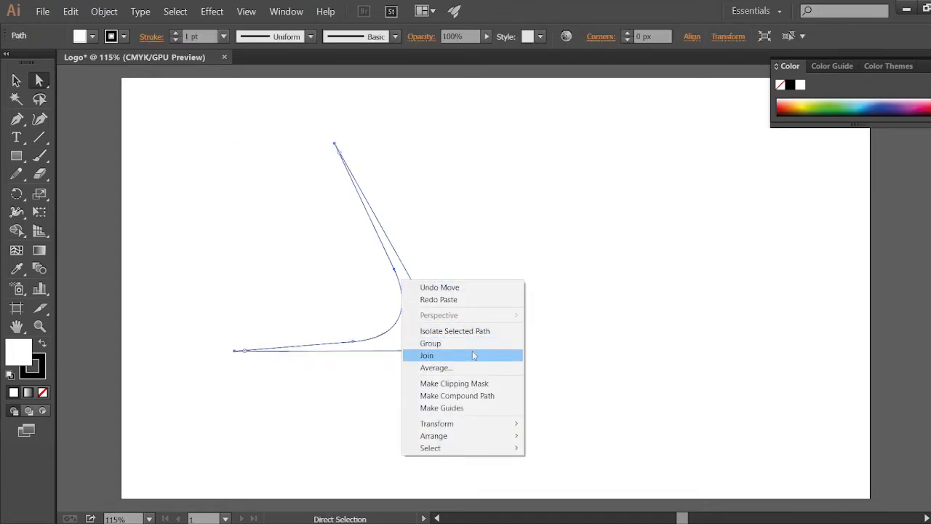
pyautogui.click(463, 331)
pyautogui.press('Escape')
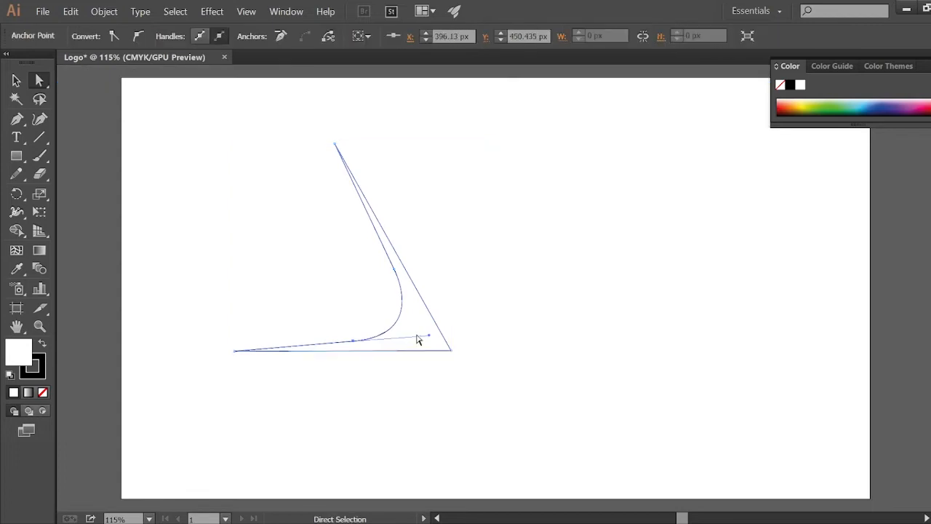
pyautogui.rightClick(419, 337)
pyautogui.click(451, 398)
pyautogui.click(530, 343)
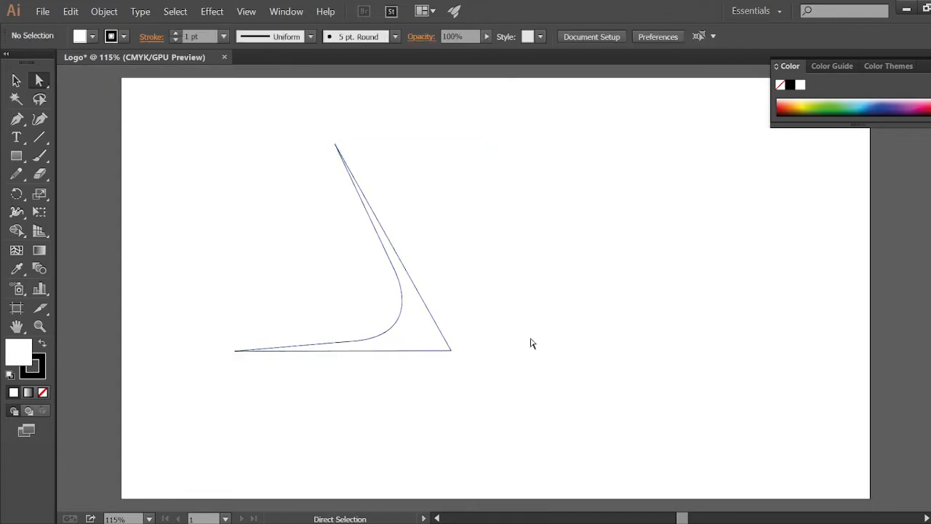
# Step: Select the whole curved shape, copy it and paste a duplicate
pyautogui.click(451, 350)
pyautogui.click(16, 80)
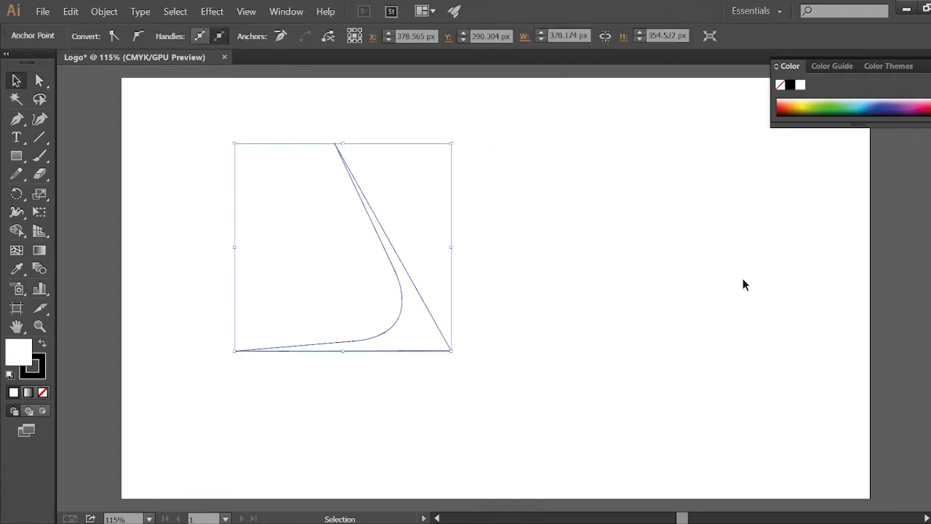
pyautogui.click(436, 297)
pyautogui.click(426, 299)
pyautogui.hotkey('ctrl', 'c')
pyautogui.click(609, 301)
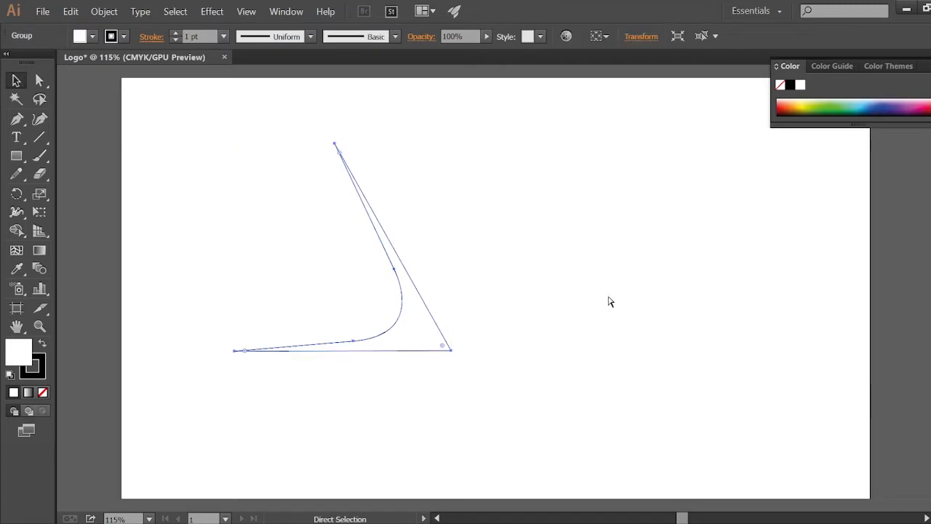
pyautogui.hotkey('ctrl', 'v')
# Step: Reflect the pasted duplicate across the vertical axis
pyautogui.rightClick(560, 309)
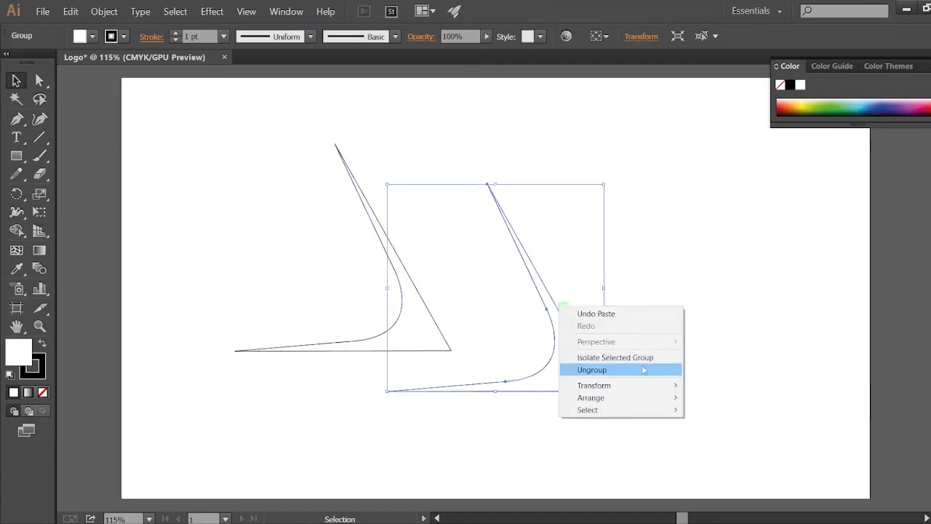
pyautogui.moveTo(623, 385)
pyautogui.click(758, 424)
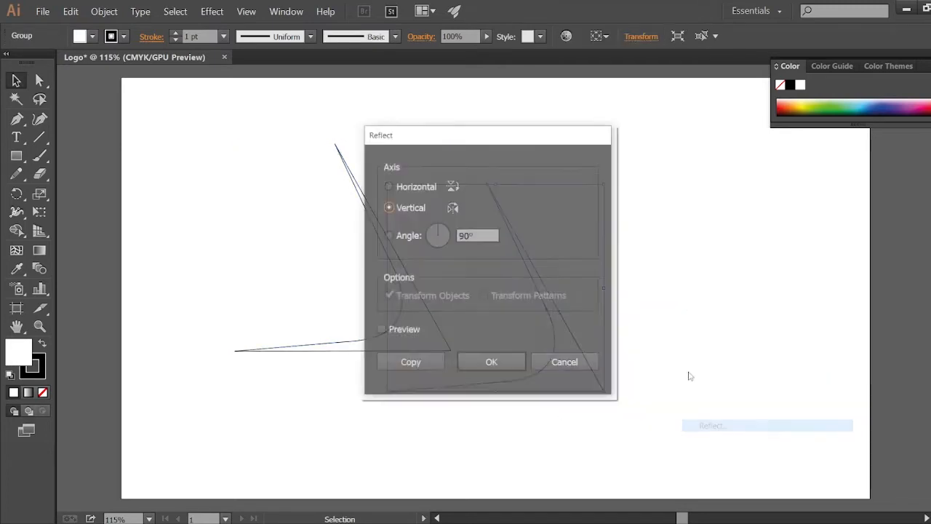
pyautogui.click(512, 366)
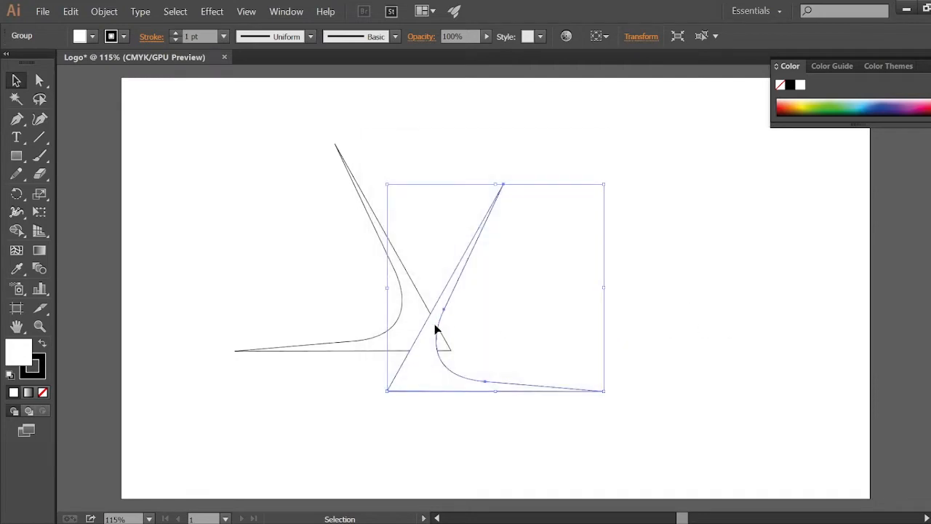
# Step: Move the mirrored copy so its bottom-left corner meets the original shape's bottom-right corner
pyautogui.moveTo(440, 329); pyautogui.dragTo(501, 291)
pyautogui.click(557, 387)
pyautogui.hotkey('ctrl', '+')
pyautogui.hotkey('ctrl', '+')
pyautogui.hotkey('ctrl', '+')
pyautogui.hotkey('ctrl', '+')
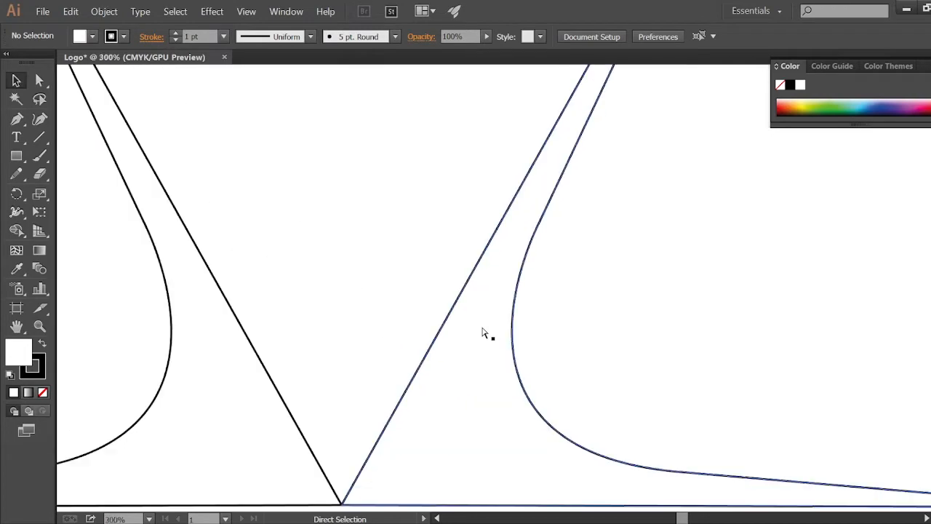
pyautogui.press('space')
pyautogui.moveTo(475, 376); pyautogui.dragTo(515, 323)
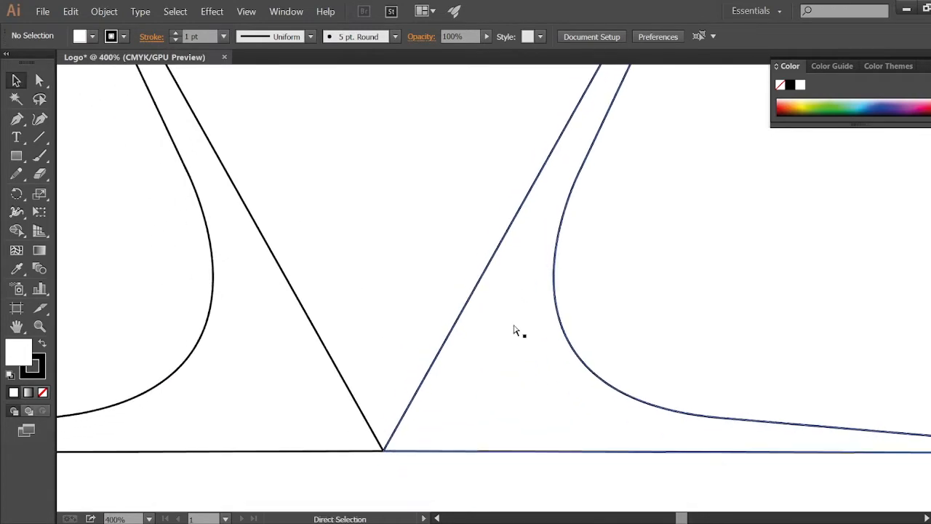
pyautogui.hotkey('ctrl', '-')
pyautogui.hotkey('ctrl', '-')
pyautogui.hotkey('ctrl', '-')
pyautogui.moveTo(582, 300); pyautogui.dragTo(518, 349)
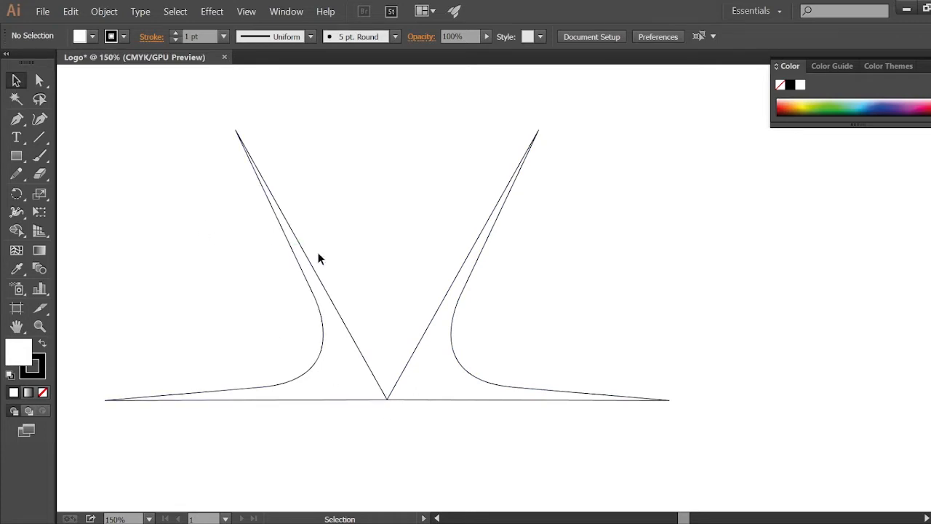
# Step: With the Pen tool, draw a closed path from the left tip, curving down through the middle to the right tip, then to the bottom point and back
pyautogui.press('p')
pyautogui.click(235, 130)
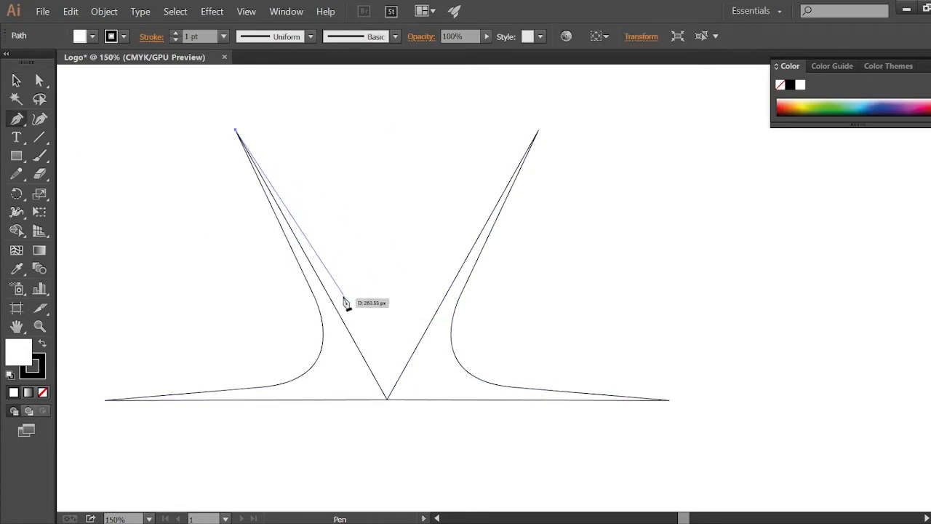
pyautogui.click(329, 276)
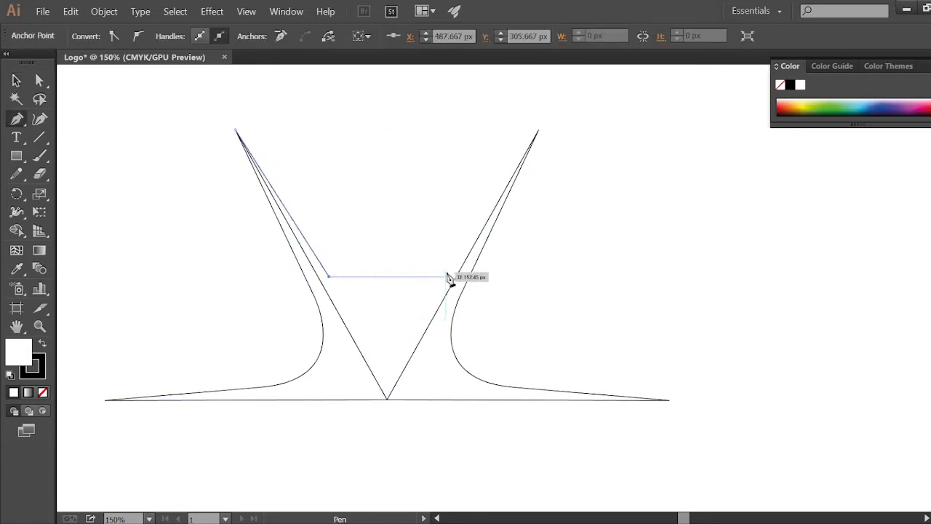
pyautogui.moveTo(445, 277); pyautogui.dragTo(504, 188)
pyautogui.click(445, 276)
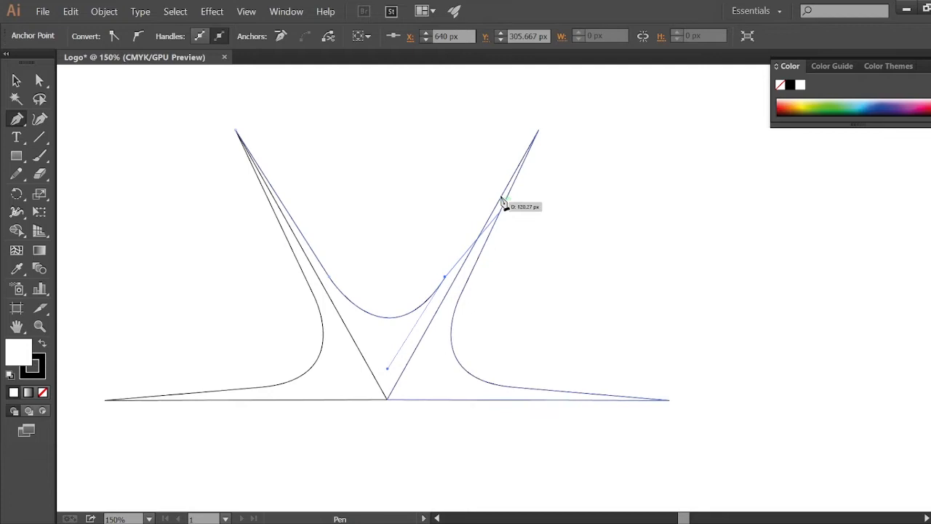
pyautogui.click(538, 132)
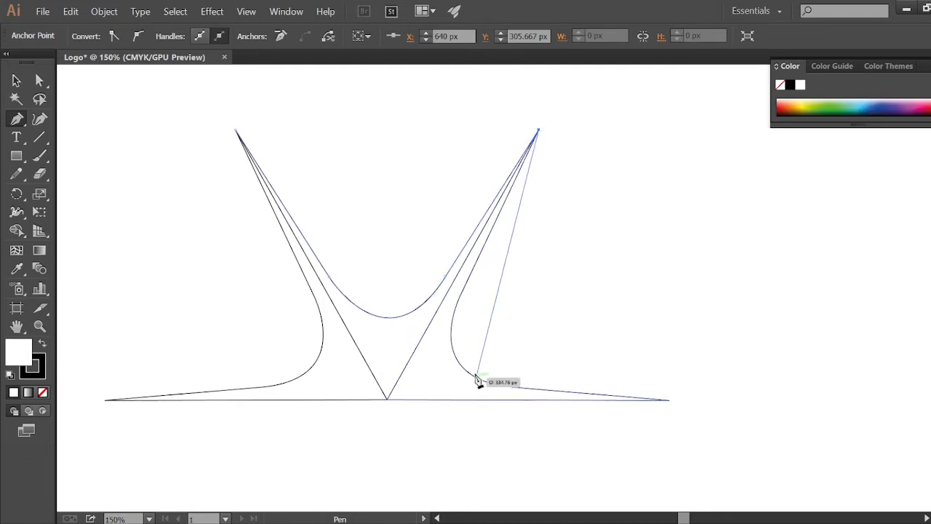
pyautogui.click(387, 400)
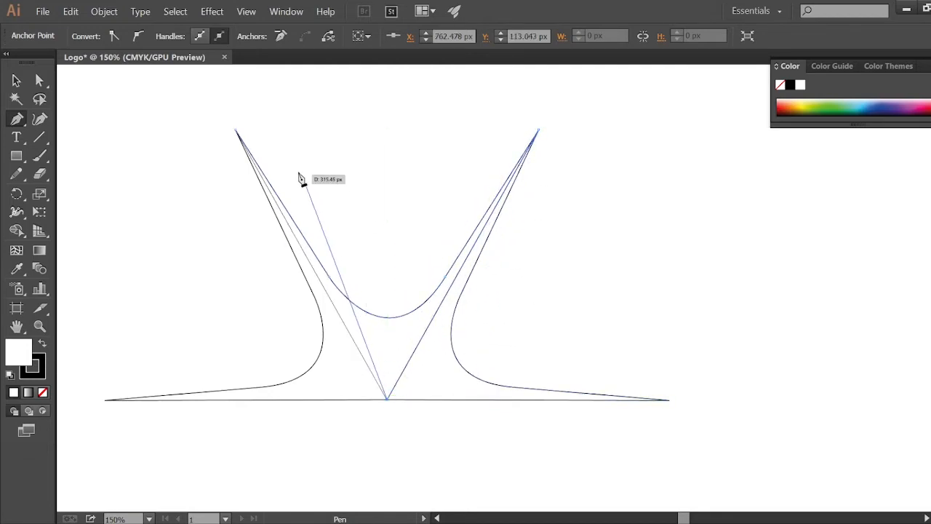
pyautogui.click(236, 131)
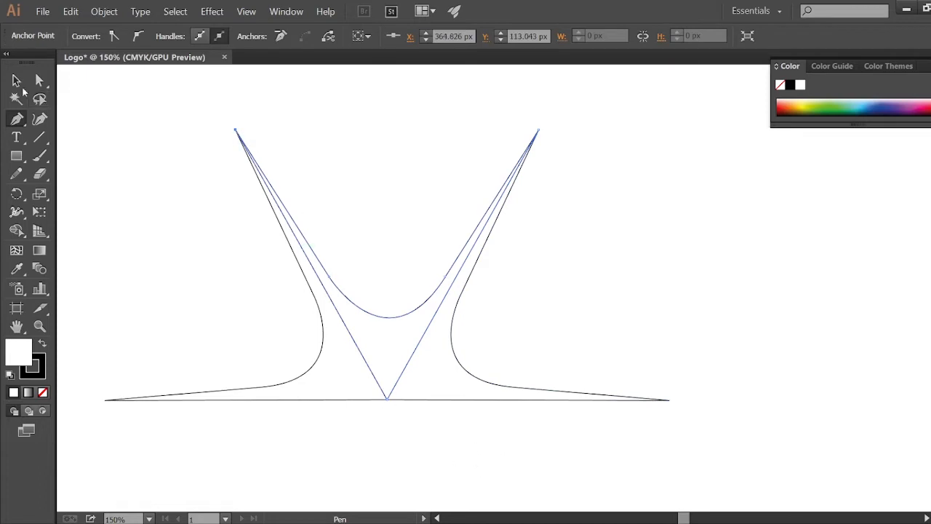
pyautogui.press('v')
pyautogui.click(86, 275)
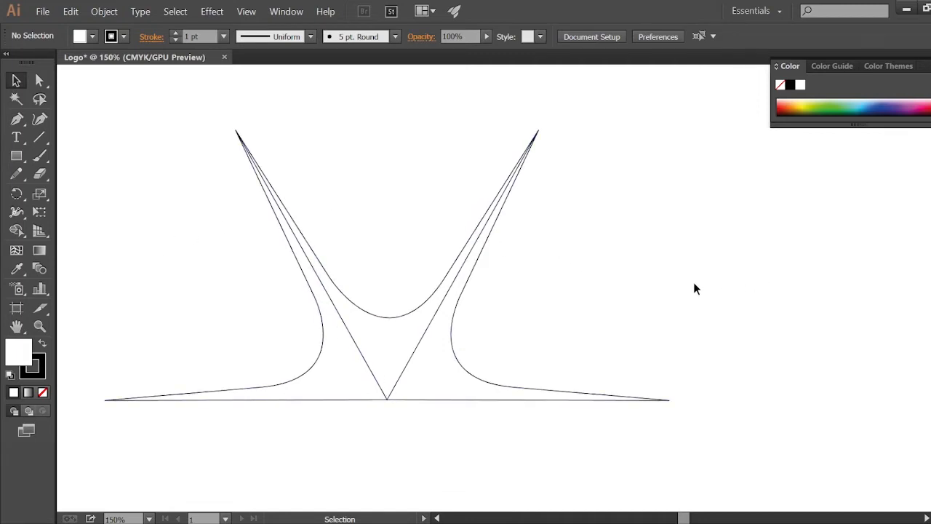
# Step: Fill the left curved shape with orange sampled from the color spectrum
pyautogui.click(37, 80)
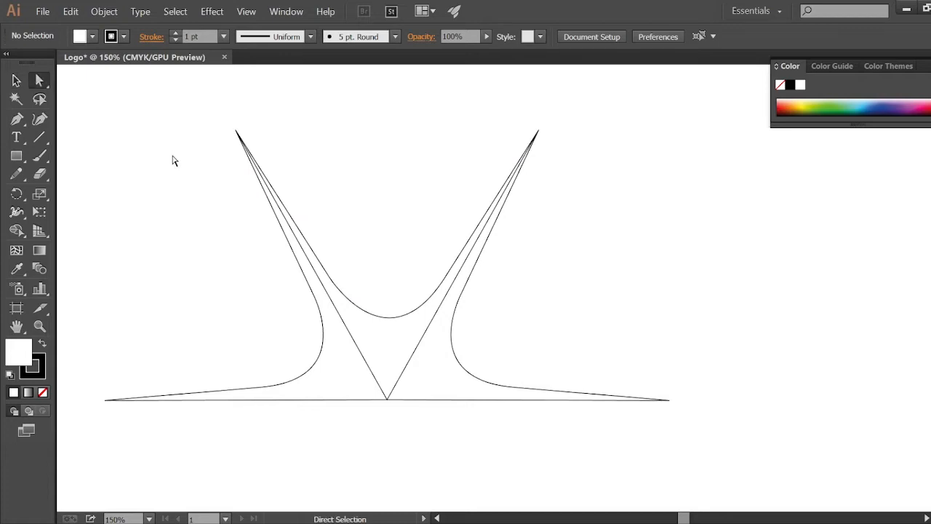
pyautogui.click(313, 292)
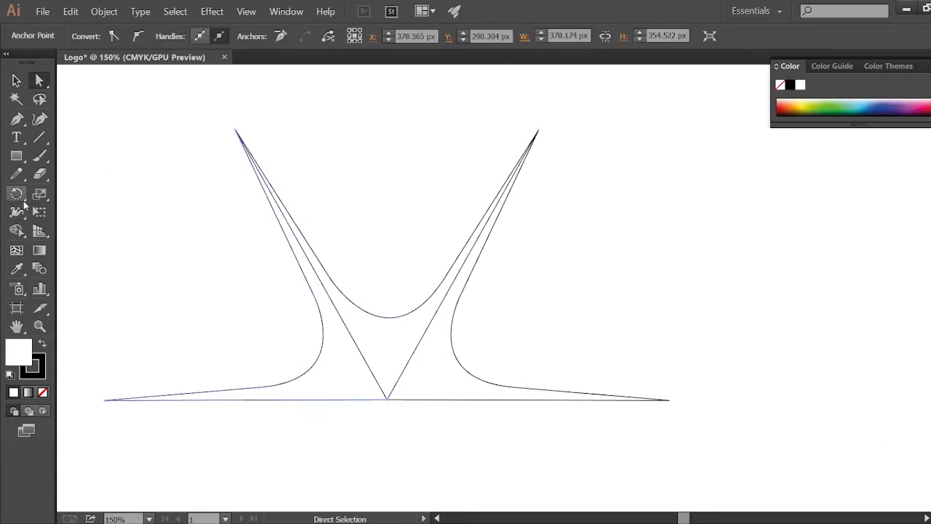
pyautogui.click(41, 254)
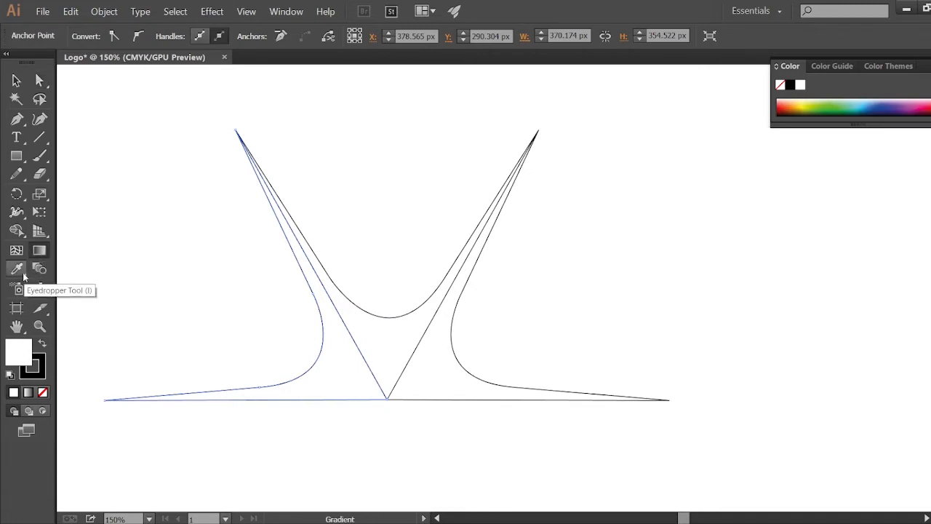
pyautogui.click(16, 269)
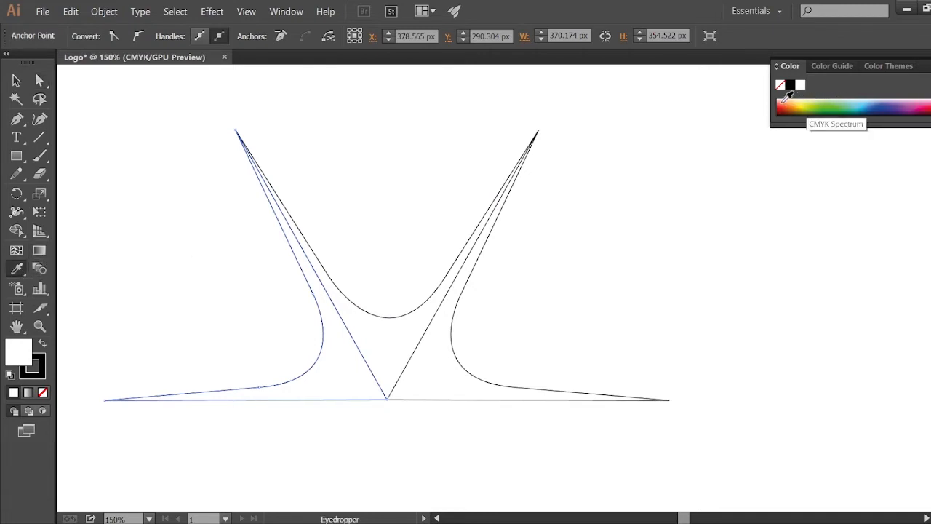
pyautogui.click(784, 100)
pyautogui.click(16, 80)
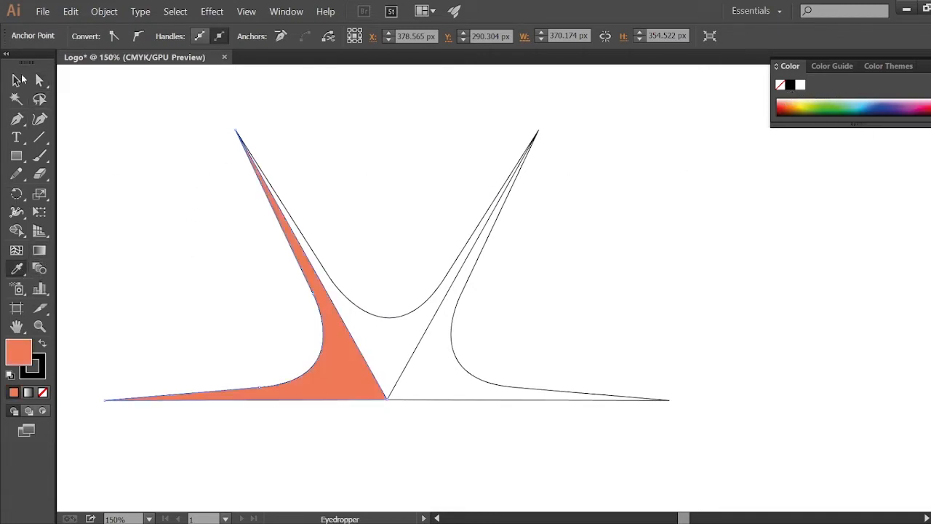
# Step: Fill the new middle shape with yellow picked from the color spectrum
pyautogui.click(392, 317)
pyautogui.click(408, 362)
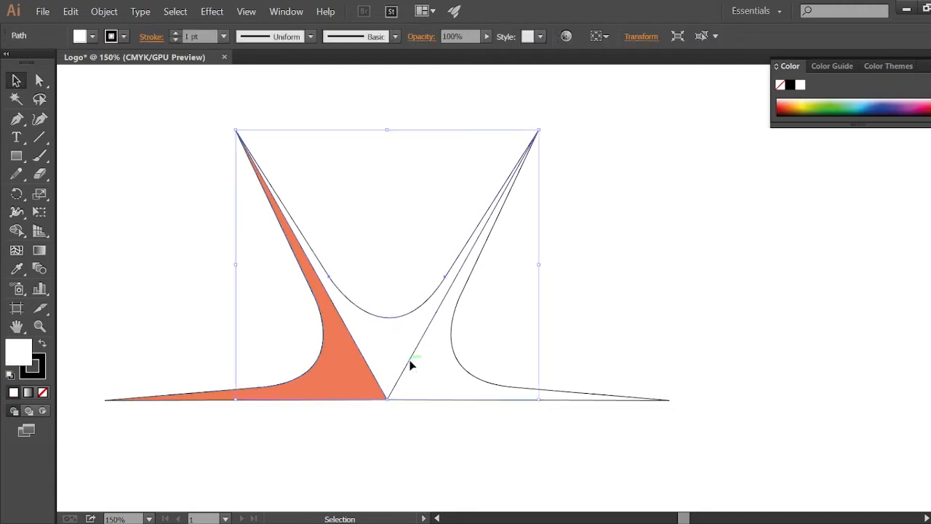
pyautogui.click(16, 269)
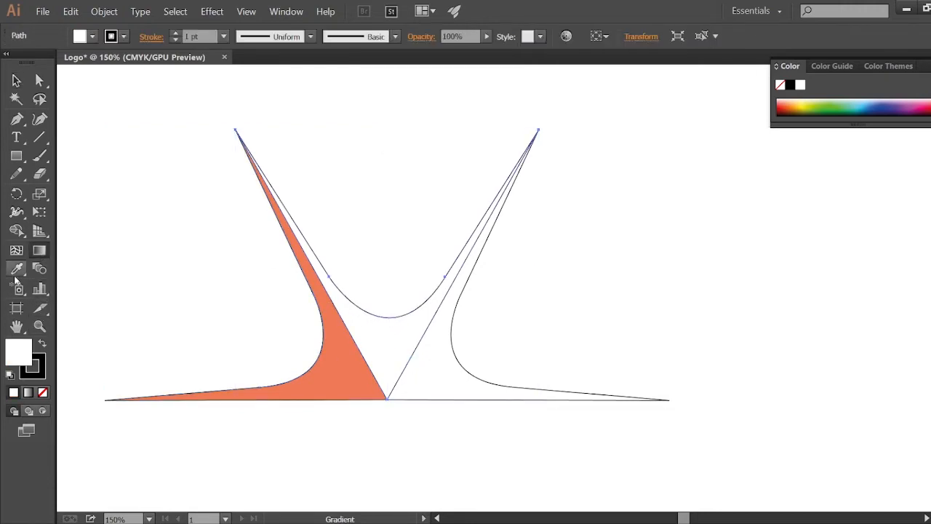
pyautogui.click(806, 107)
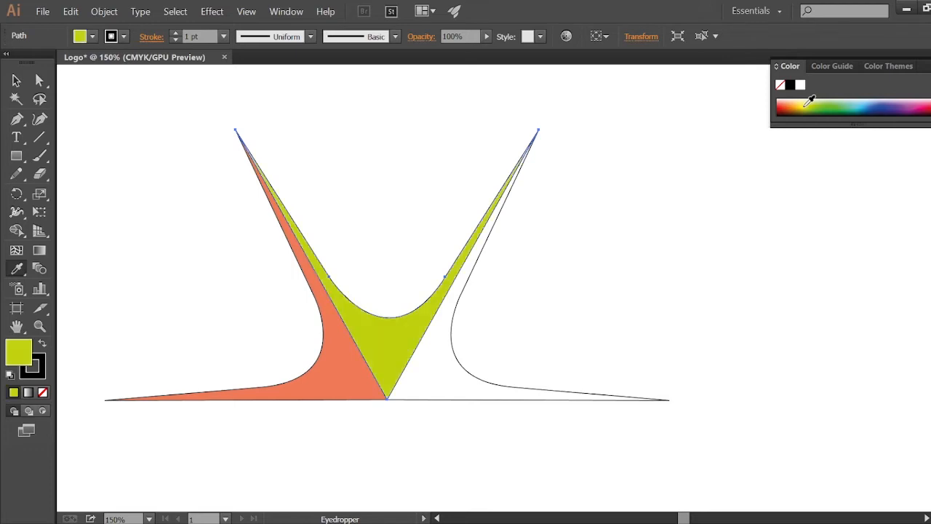
pyautogui.click(804, 101)
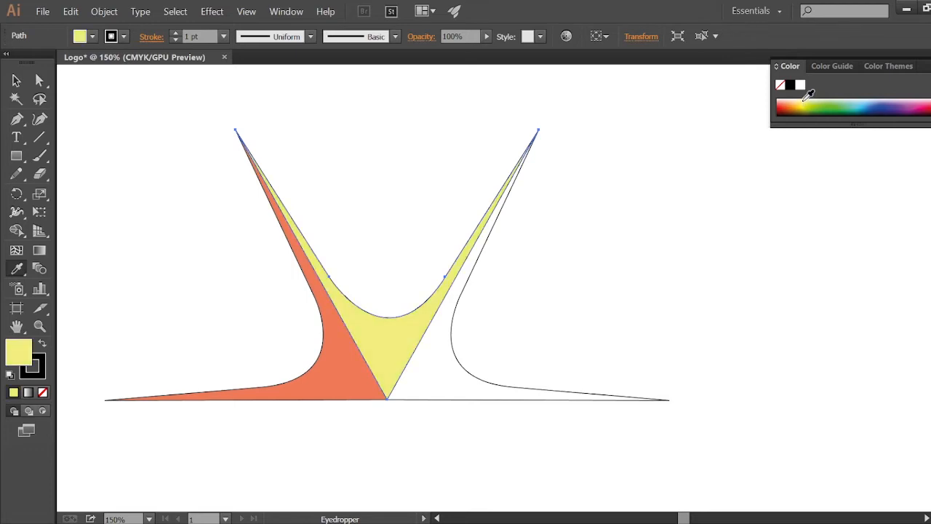
pyautogui.click(808, 101)
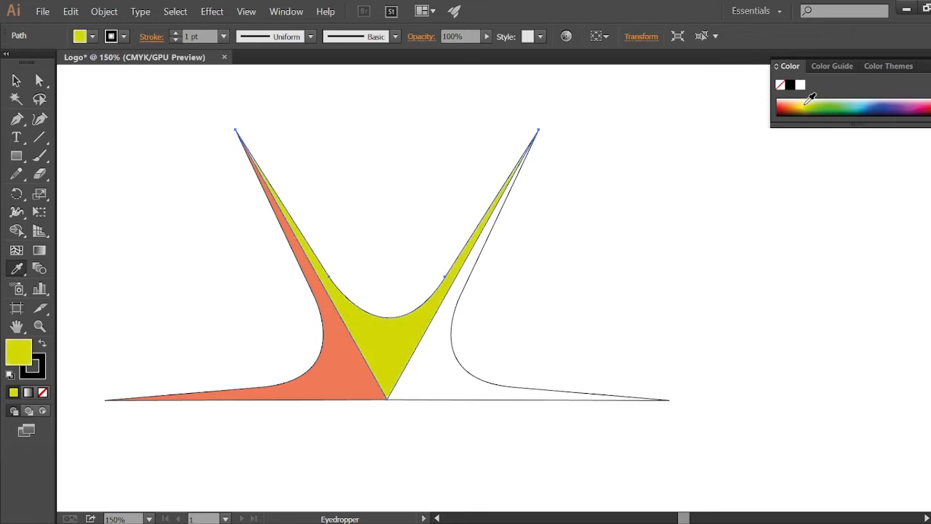
pyautogui.click(804, 97)
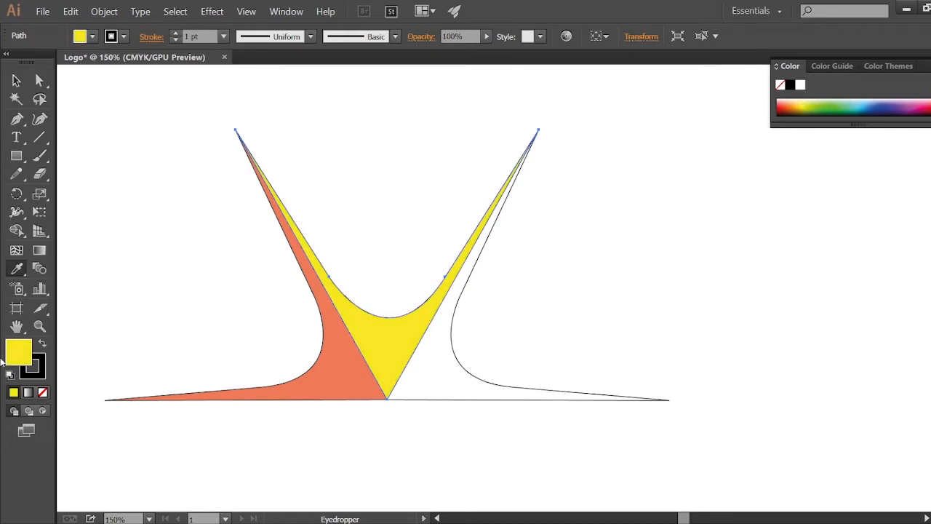
# Step: Fill the right mirrored shape with blue sampled from the color spectrum
pyautogui.press('v')
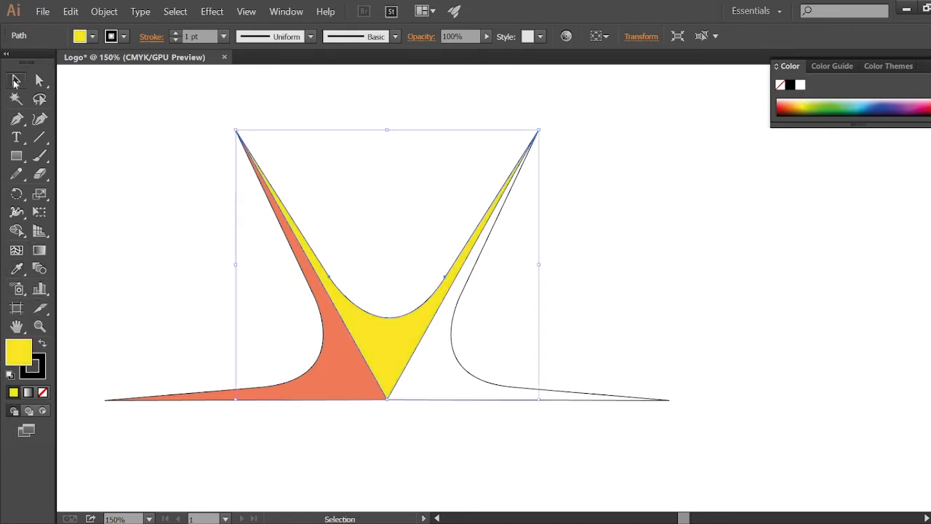
pyautogui.click(451, 336)
pyautogui.click(17, 269)
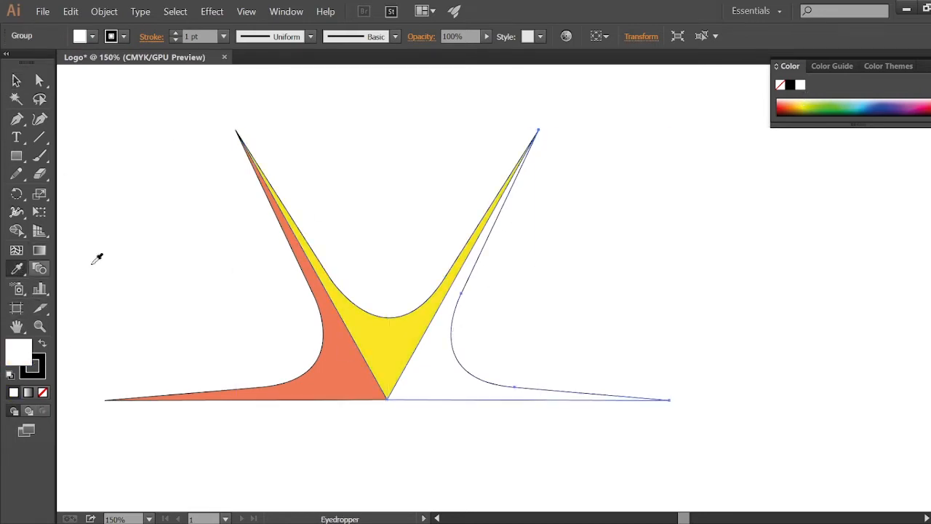
pyautogui.click(872, 101)
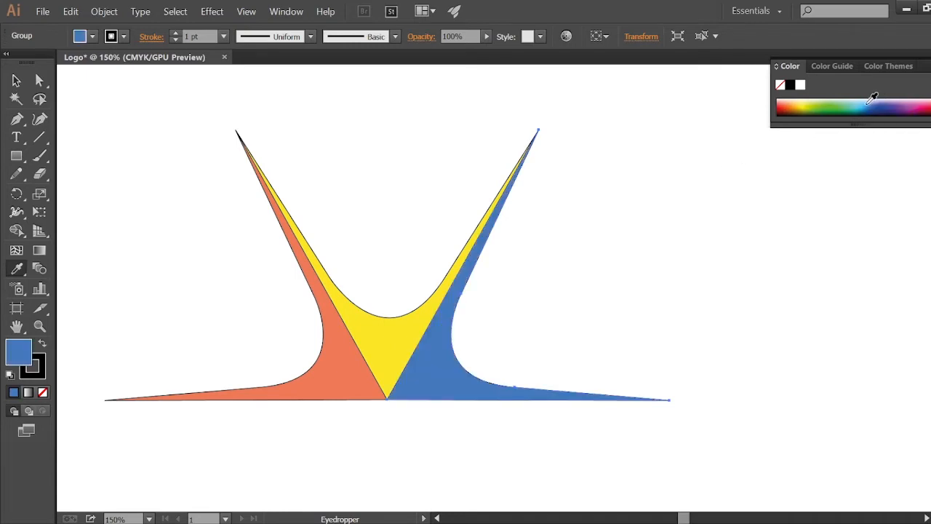
pyautogui.click(871, 101)
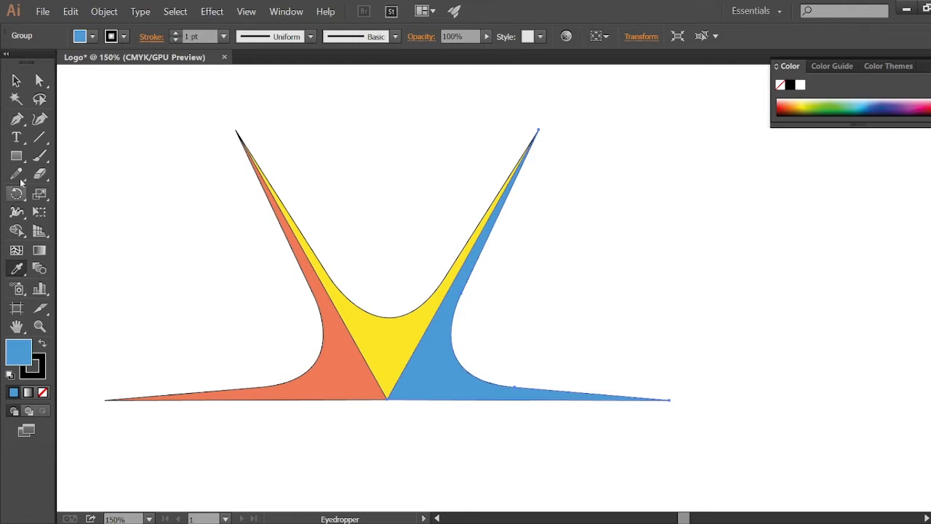
pyautogui.click(38, 80)
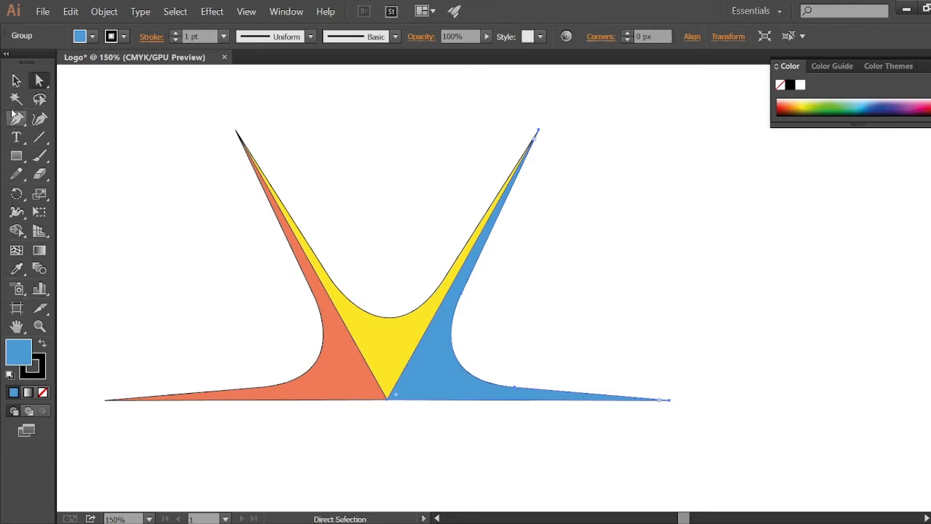
pyautogui.click(16, 80)
pyautogui.click(219, 306)
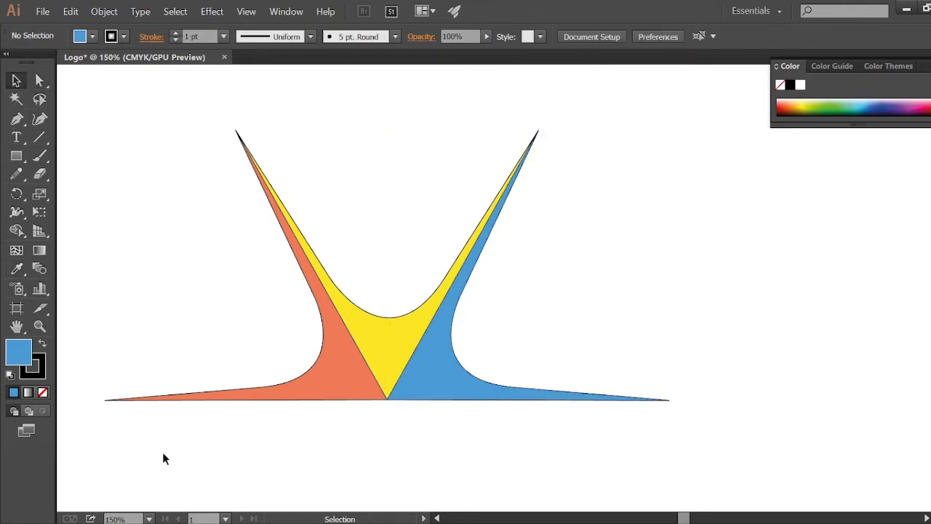
pyautogui.scroll(4, 514, 271)
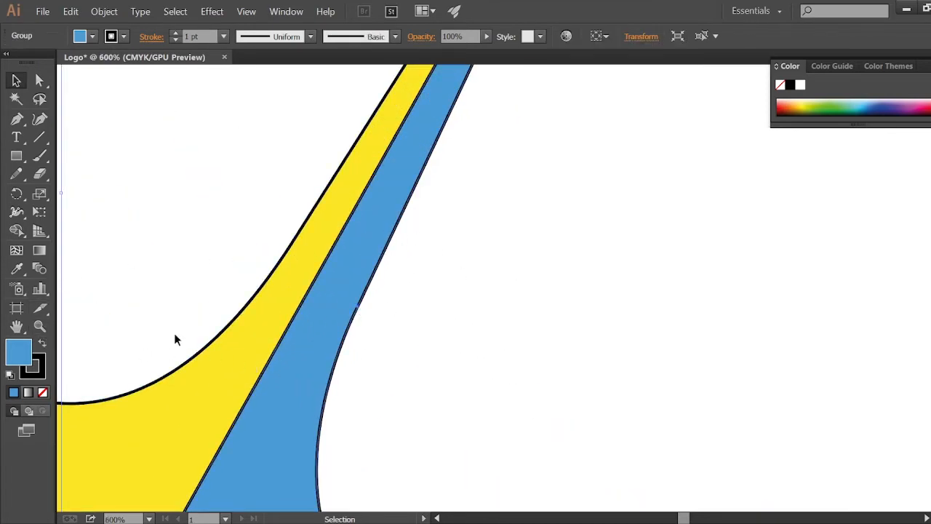
pyautogui.click(43, 345)
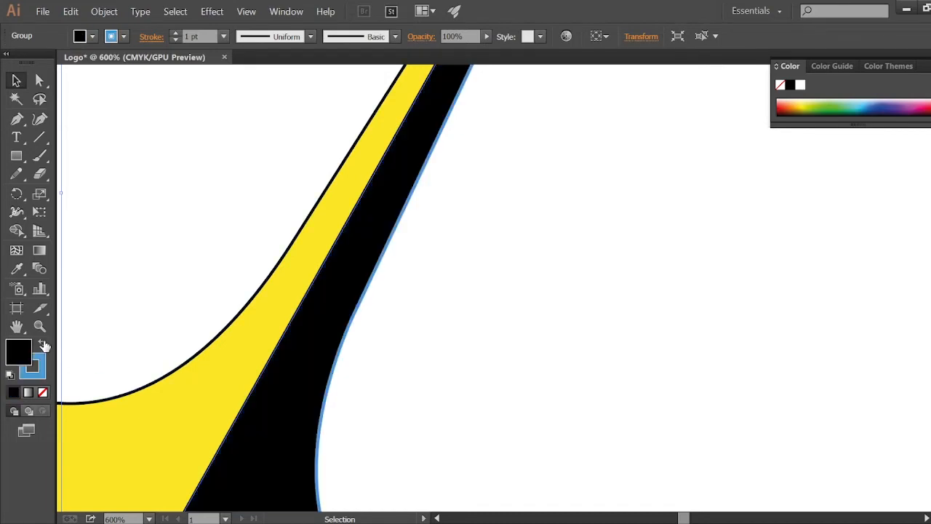
pyautogui.click(42, 345)
pyautogui.click(43, 393)
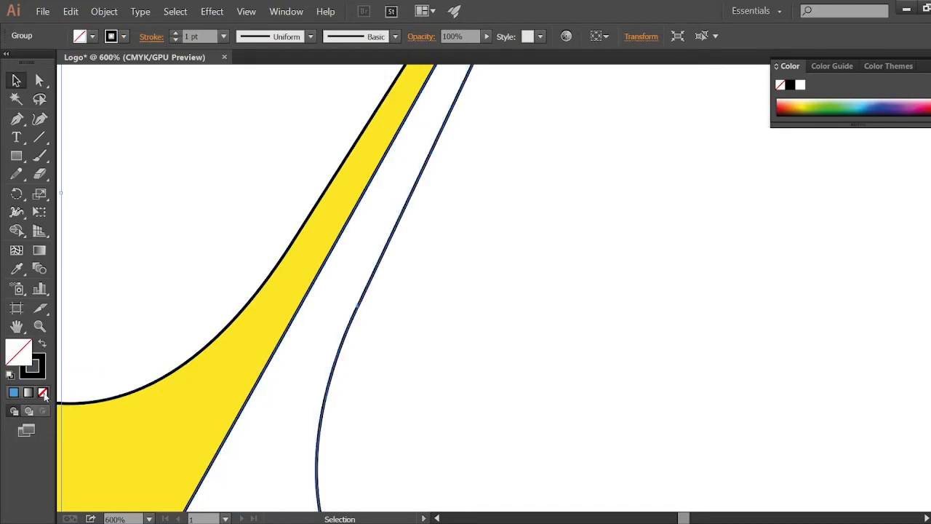
pyautogui.hotkey('ctrl', 'z')
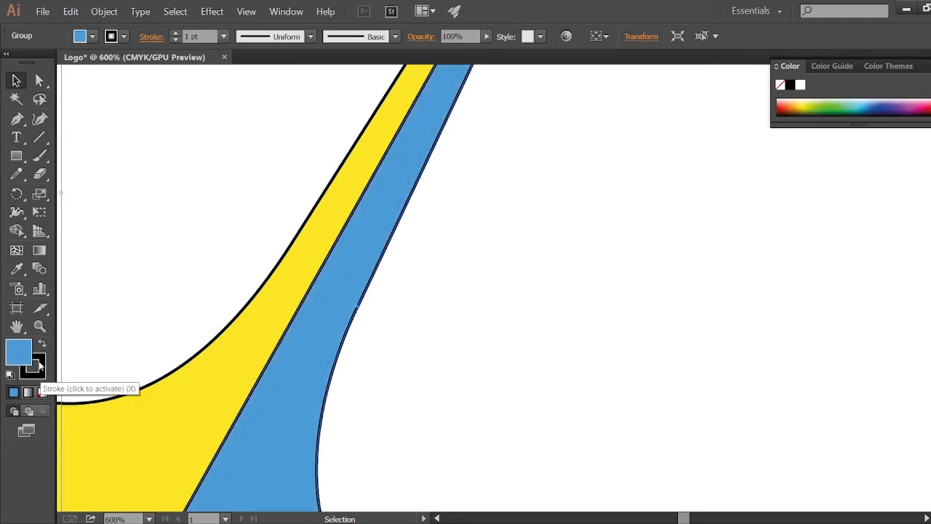
# Step: Remove the outline strokes from the blue, yellow and orange shapes
pyautogui.click(43, 393)
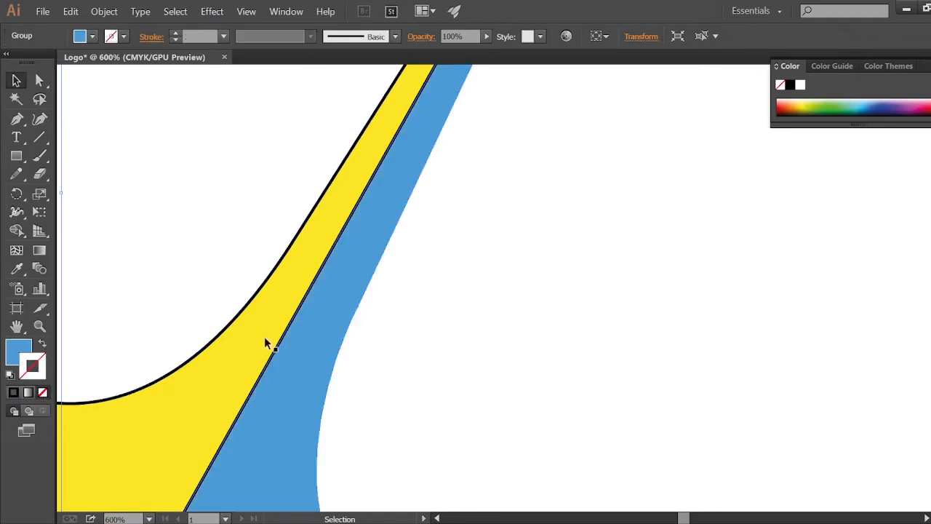
pyautogui.click(226, 326)
pyautogui.click(44, 393)
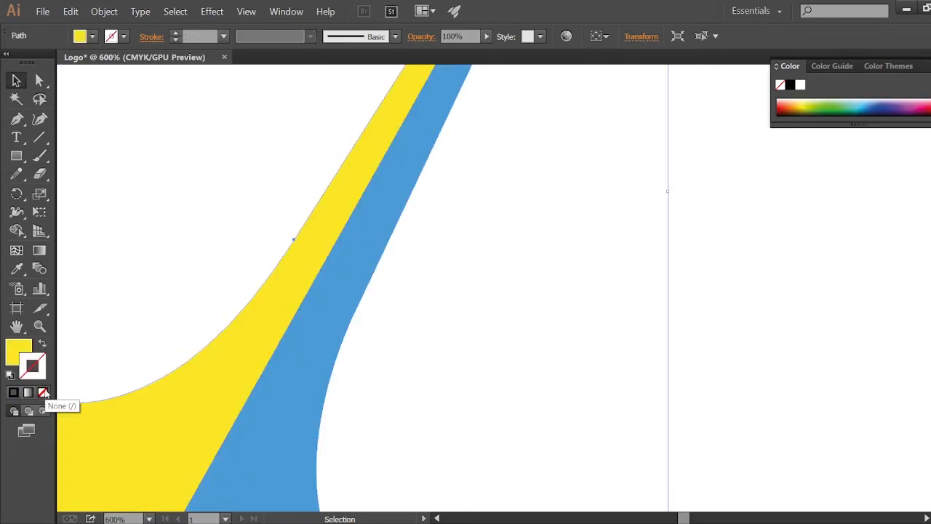
pyautogui.hotkey('ctrl', '-')
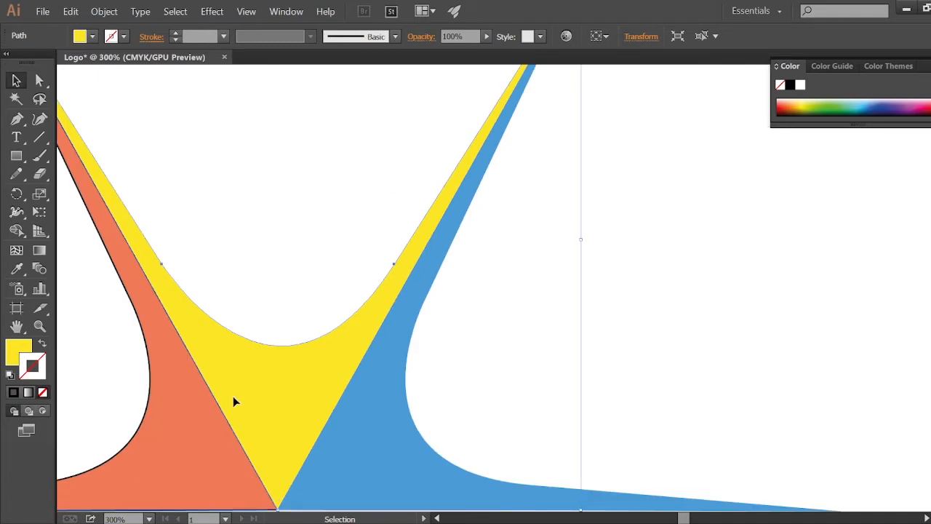
pyautogui.click(156, 401)
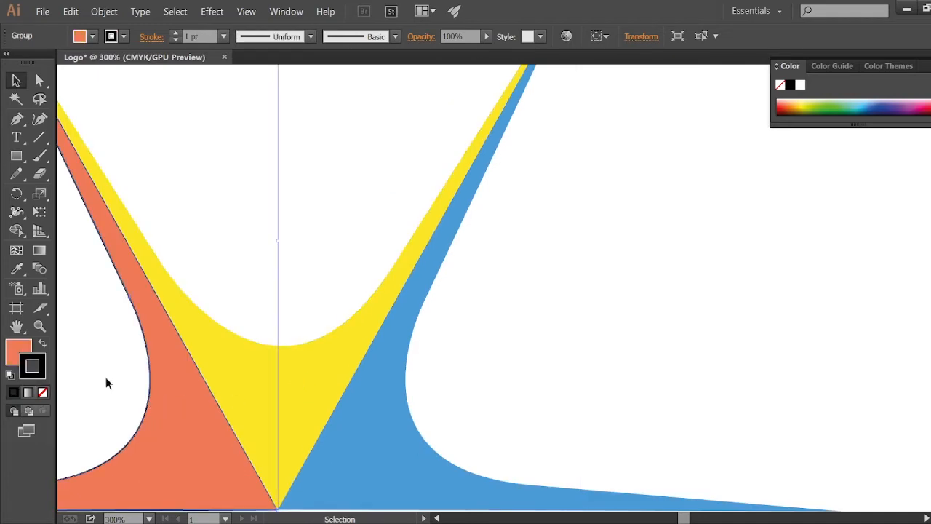
pyautogui.click(42, 393)
pyautogui.hotkey('ctrl', '-')
pyautogui.click(474, 438)
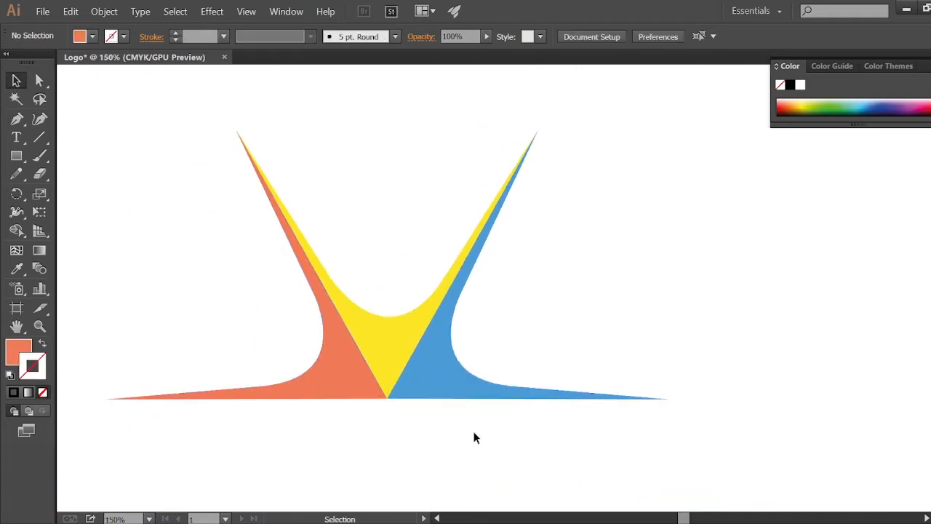
# Step: With the Pen tool, trace a curved path inside the orange shape from its junction with yellow down to the base
pyautogui.hotkey('ctrl', '-')
pyautogui.hotkey('ctrl', '+')
pyautogui.hotkey('ctrl', '+')
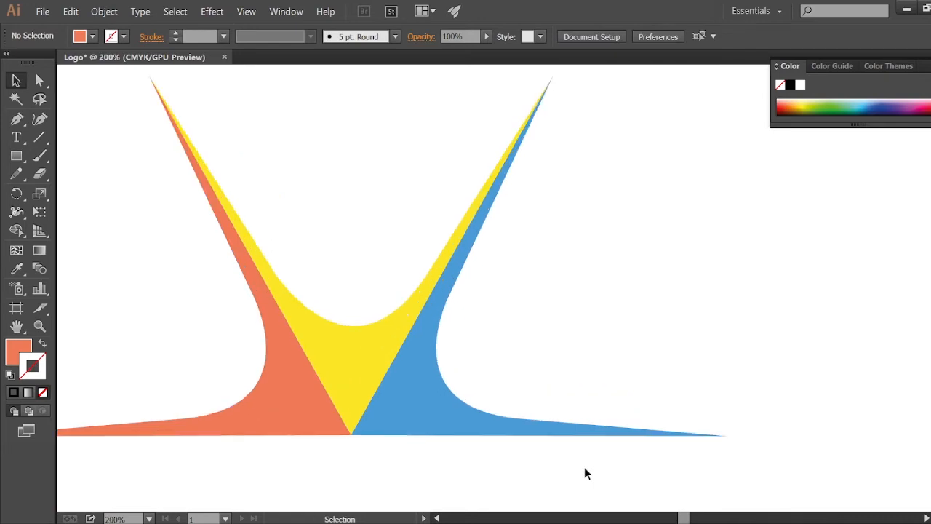
pyautogui.moveTo(307, 374); pyautogui.dragTo(446, 376)
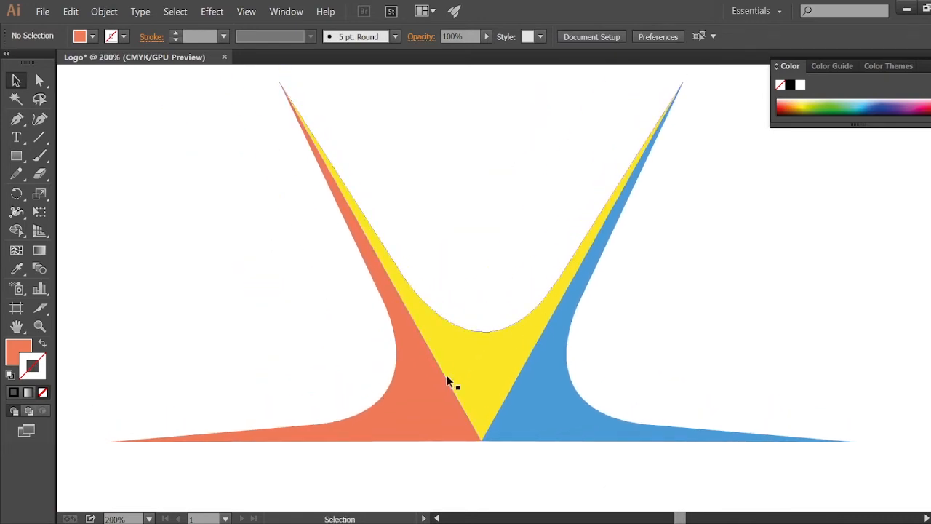
pyautogui.click(16, 118)
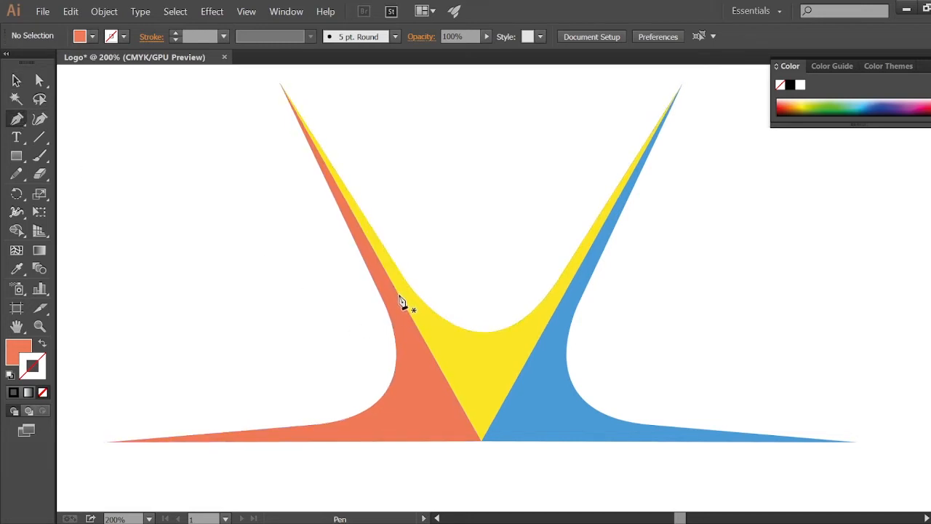
pyautogui.click(399, 296)
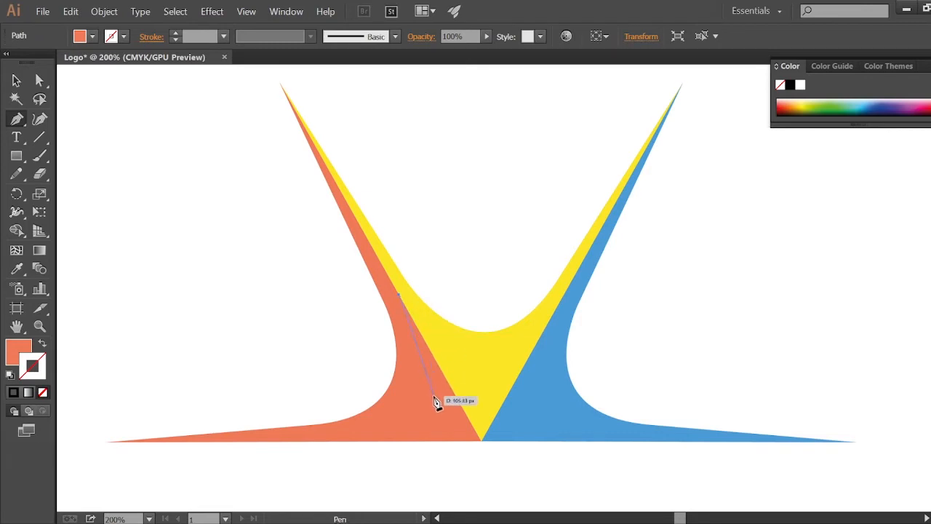
pyautogui.click(434, 398)
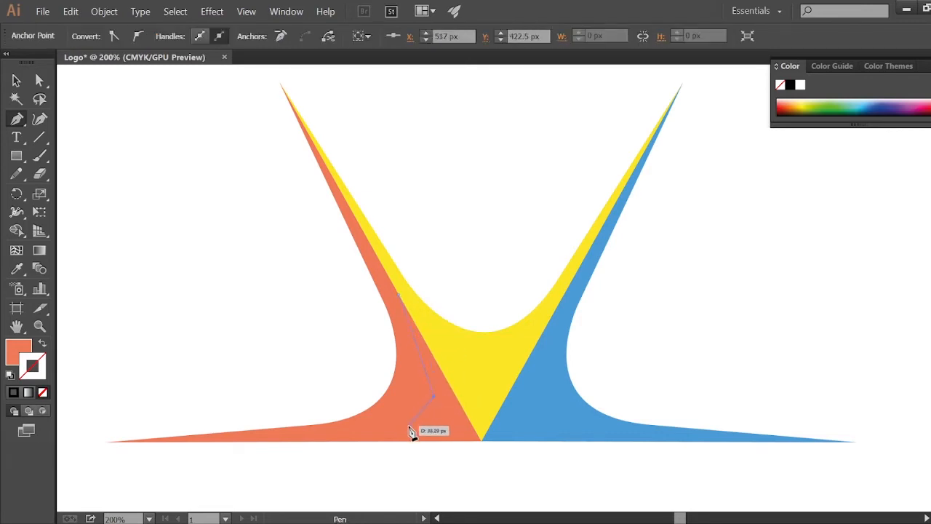
pyautogui.click(416, 421)
pyautogui.moveTo(397, 428); pyautogui.dragTo(398, 424)
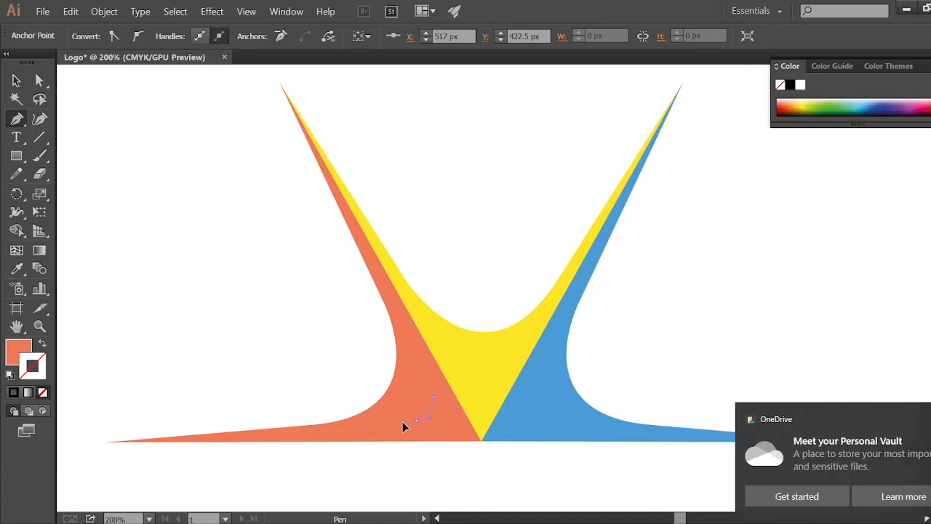
pyautogui.hotkey('ctrl', 'z')
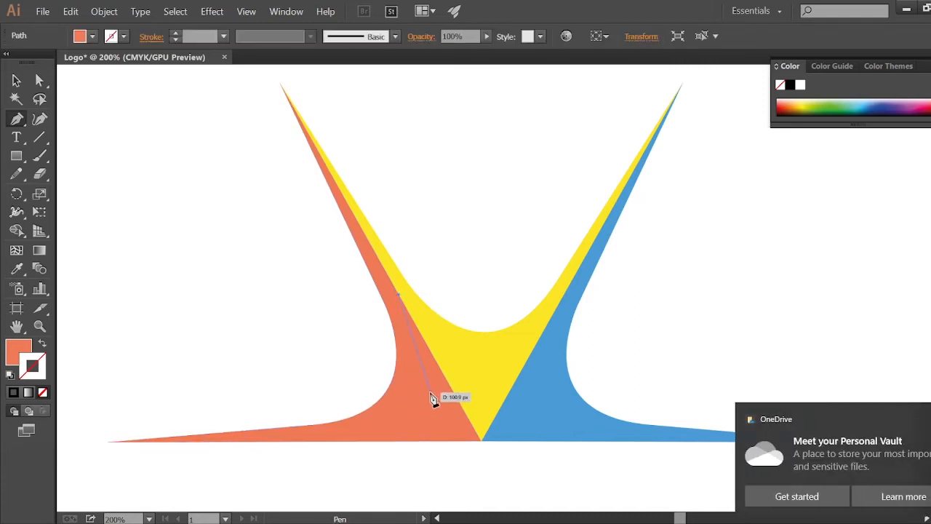
pyautogui.click(428, 389)
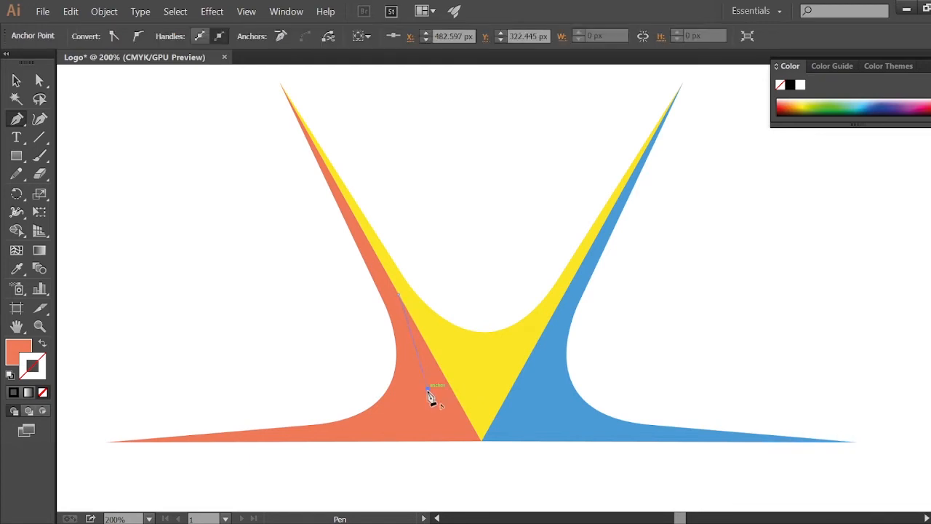
pyautogui.moveTo(386, 416); pyautogui.dragTo(386, 426)
pyautogui.click(410, 418)
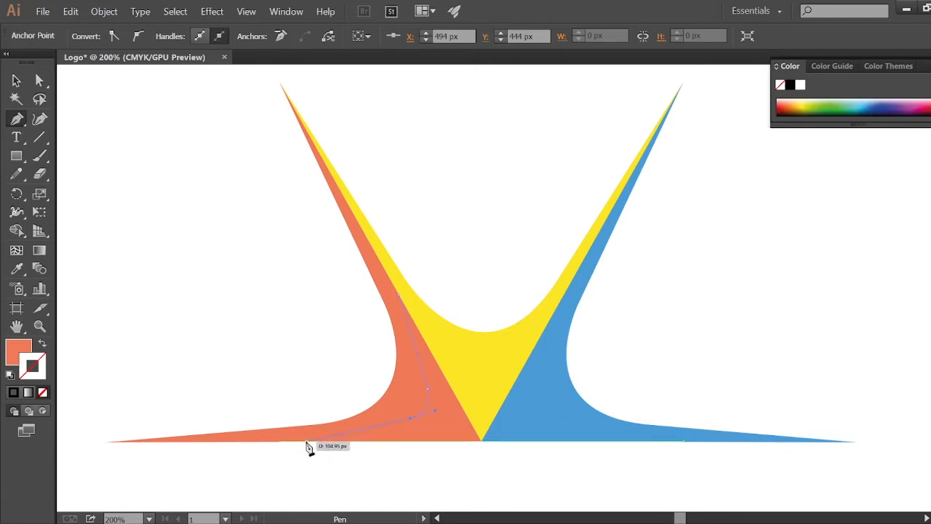
pyautogui.moveTo(307, 443); pyautogui.dragTo(294, 439)
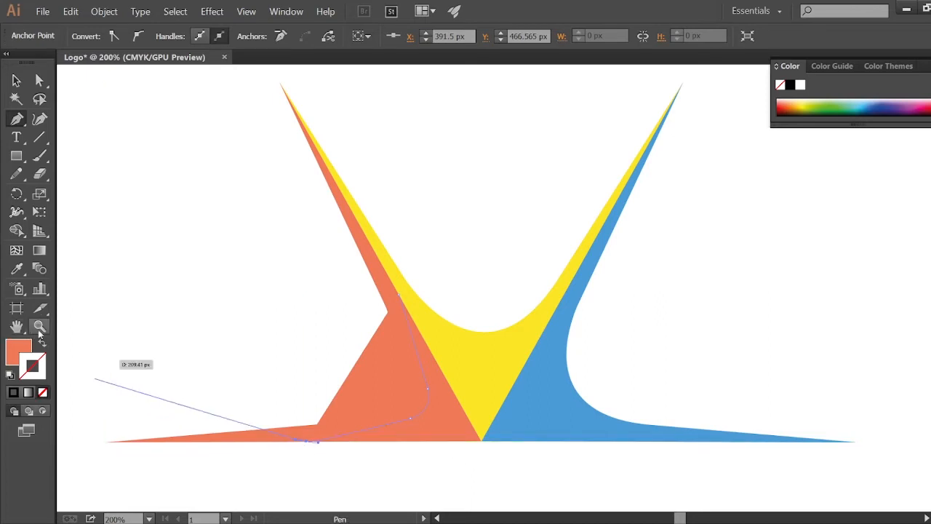
# Step: Set the path's fill to none and close it through the bottom center point back to the start
pyautogui.click(43, 392)
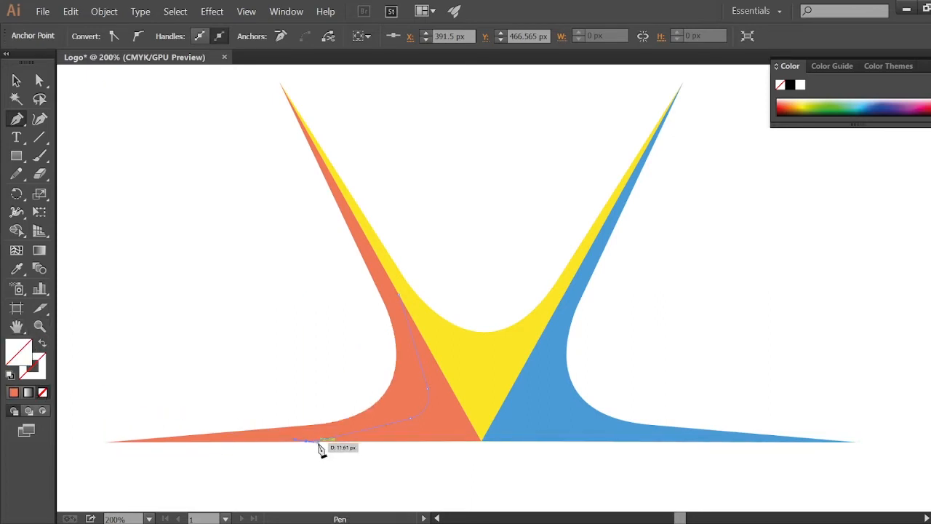
pyautogui.click(481, 441)
pyautogui.click(400, 298)
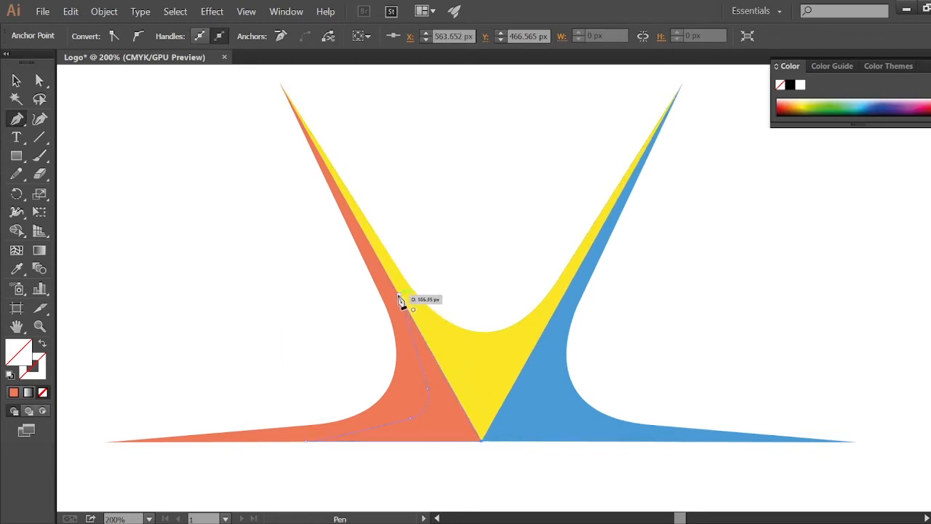
# Step: Set the new path's stroke color to black and exit the Pen tool
pyautogui.doubleClick(41, 377)
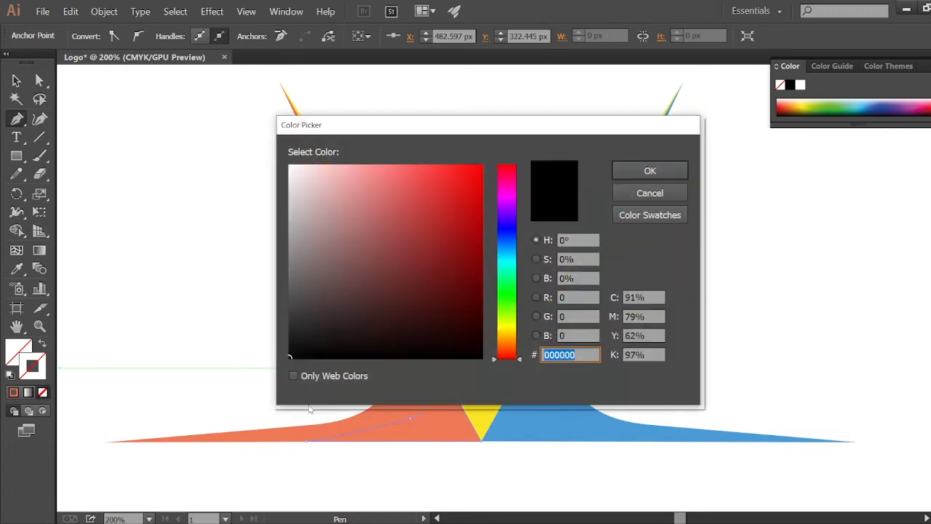
pyautogui.click(627, 173)
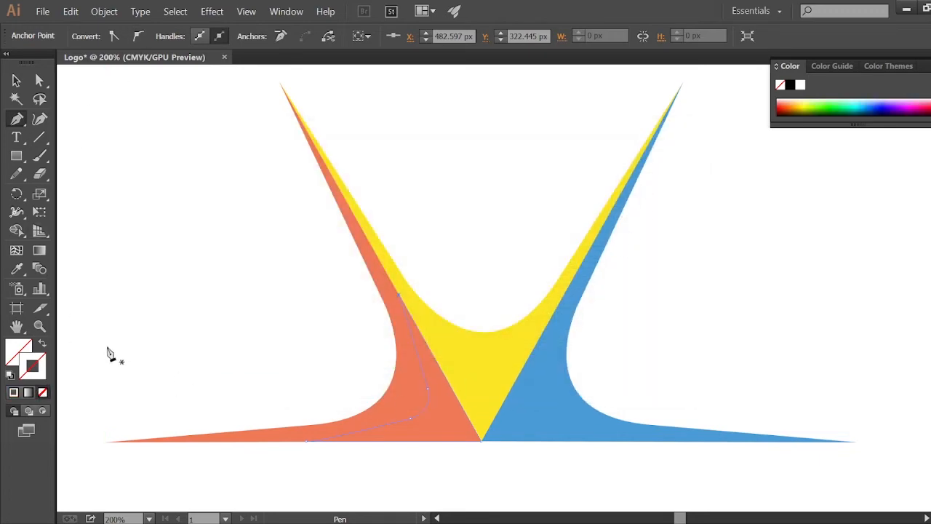
pyautogui.doubleClick(39, 374)
pyautogui.moveTo(319, 342); pyautogui.dragTo(288, 359)
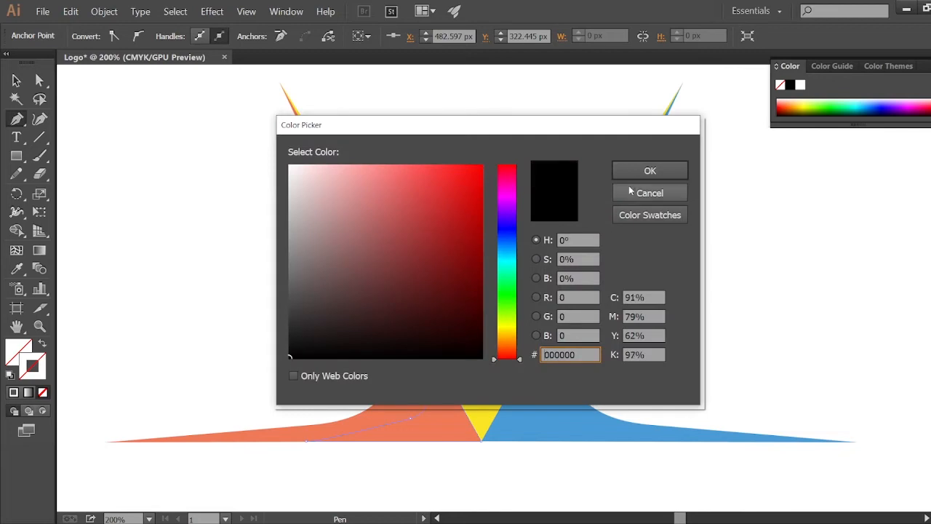
pyautogui.click(630, 175)
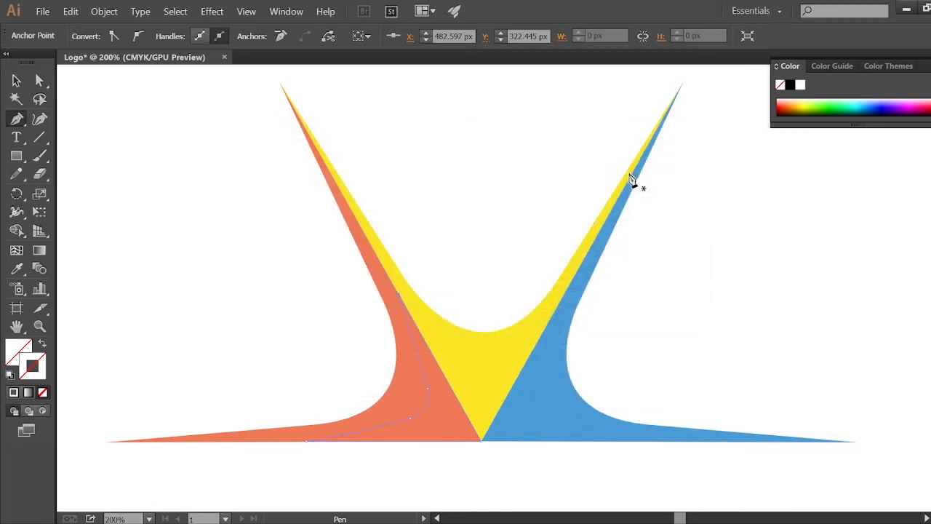
pyautogui.click(14, 393)
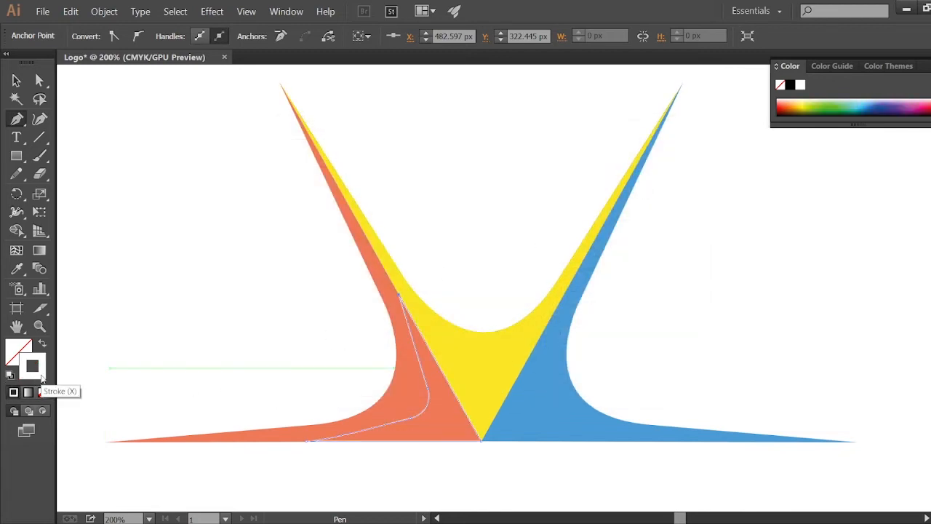
pyautogui.doubleClick(41, 375)
pyautogui.click(285, 357)
pyautogui.click(649, 177)
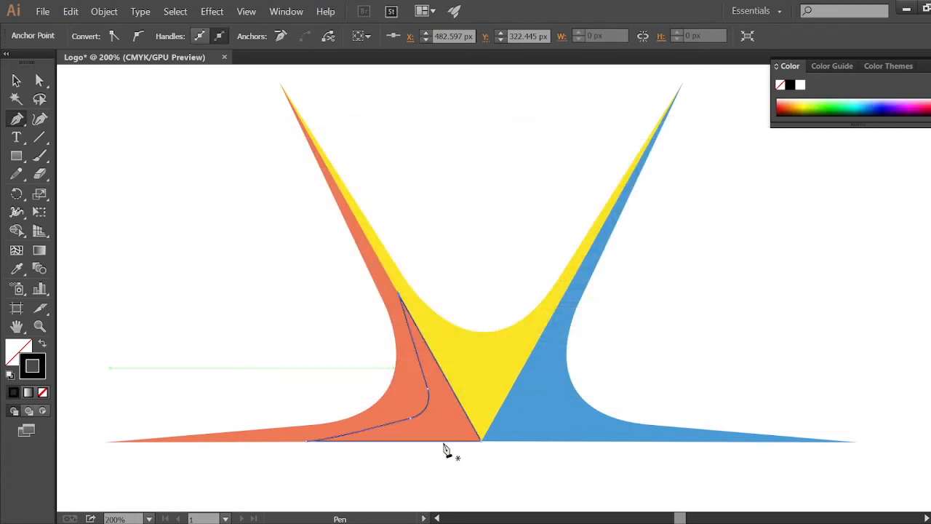
pyautogui.click(437, 478)
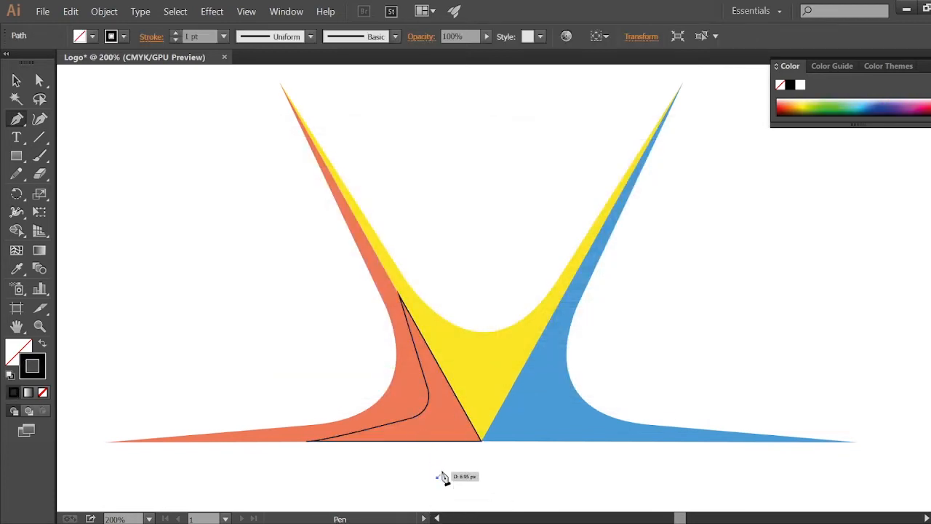
pyautogui.press('Escape')
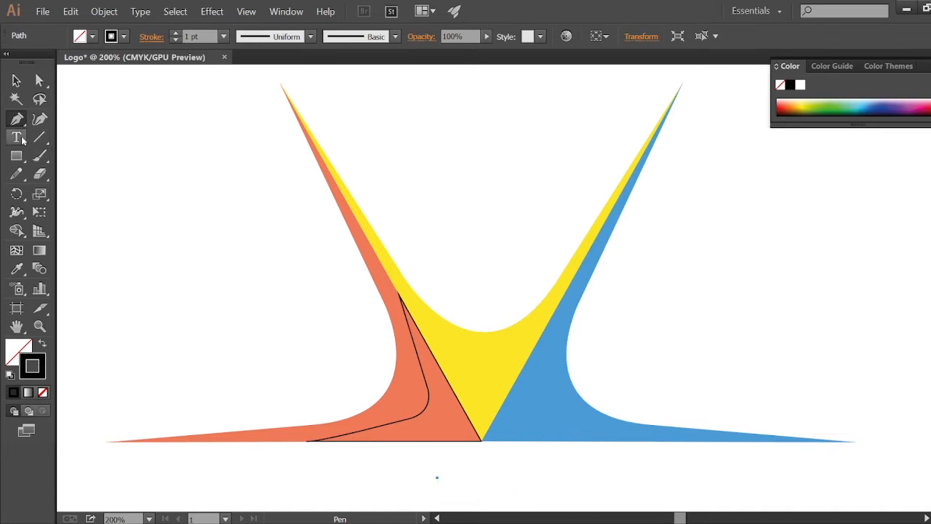
# Step: Try reshaping the inner orange path's lower bend by dragging a handle, and undo the change
pyautogui.click(40, 80)
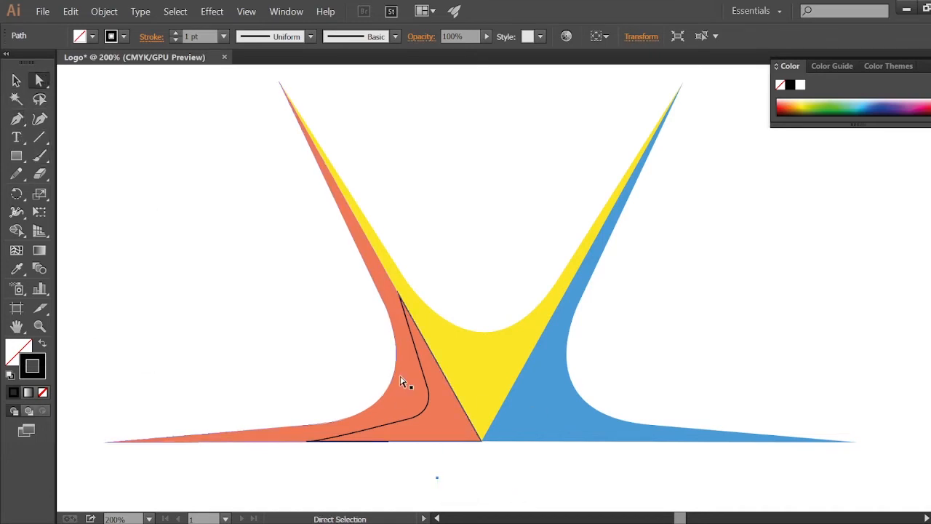
pyautogui.click(420, 417)
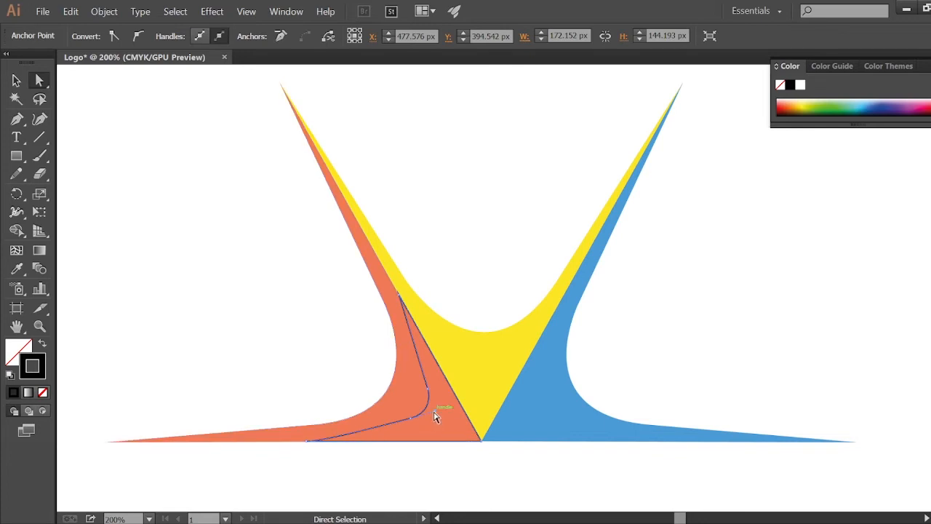
pyautogui.moveTo(451, 435); pyautogui.dragTo(407, 422)
pyautogui.hotkey('ctrl', 'z')
pyautogui.hotkey('ctrl', 'z')
pyautogui.hotkey('ctrl', 'z')
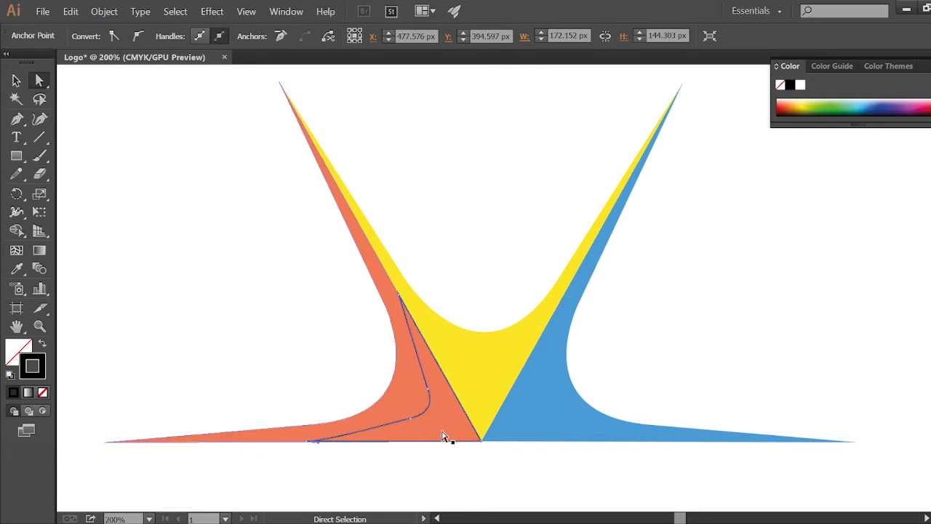
# Step: Reshape the inner orange path's lower curve by adjusting its anchor handles with Direct Selection
pyautogui.click(431, 392)
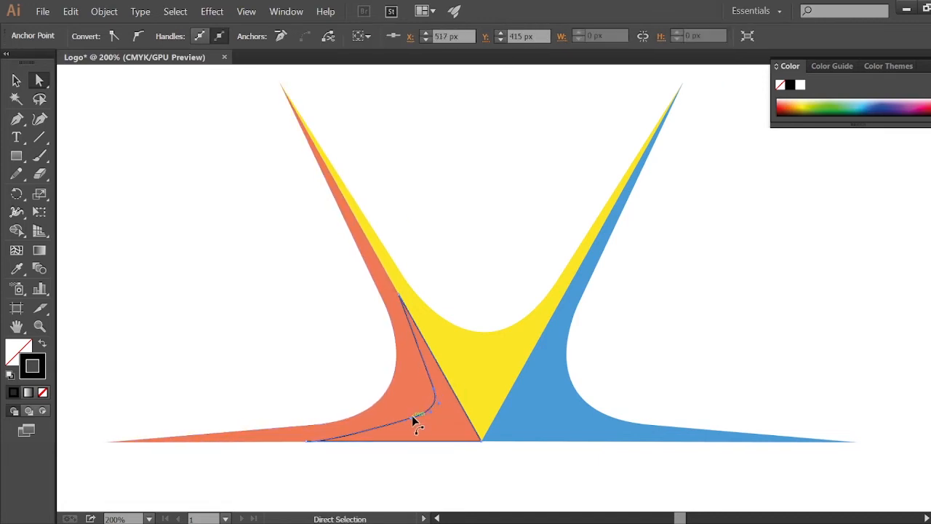
pyautogui.moveTo(414, 420); pyautogui.dragTo(460, 441)
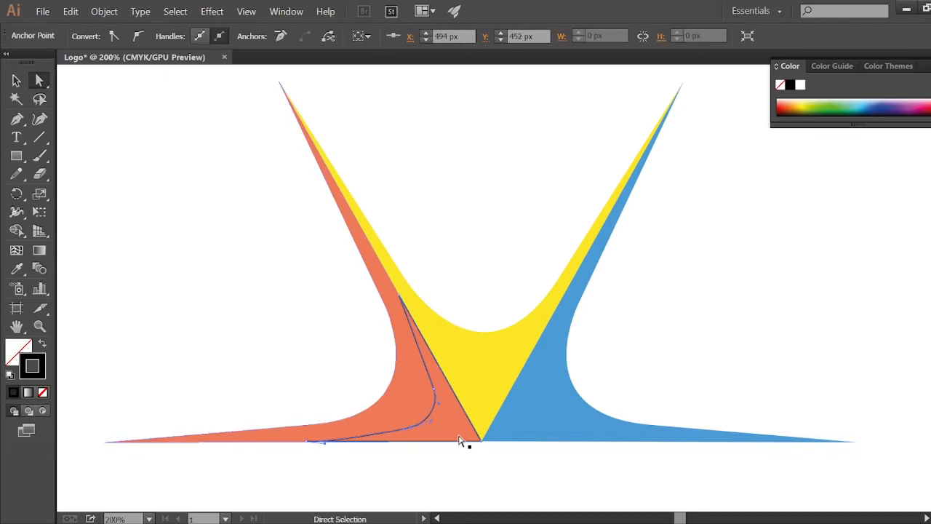
pyautogui.press('Down')
pyautogui.press('Down')
pyautogui.click(435, 390)
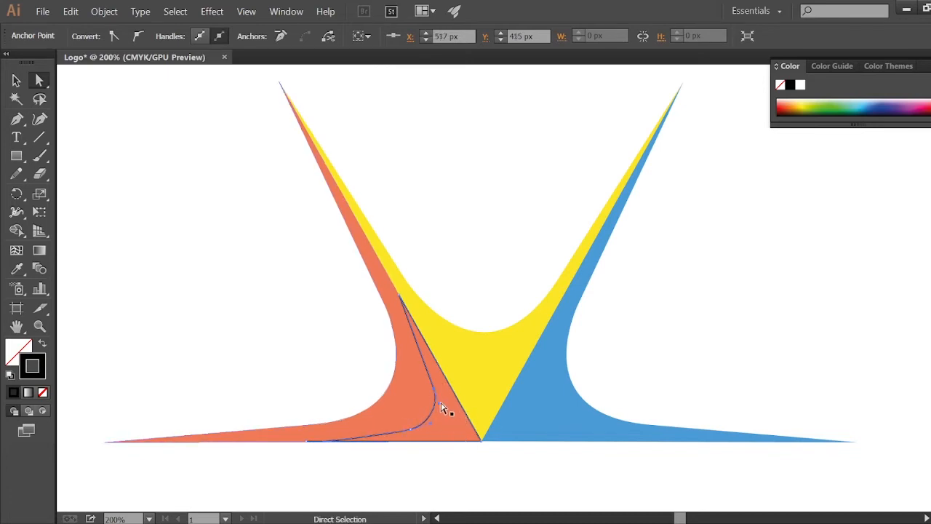
pyautogui.click(422, 429)
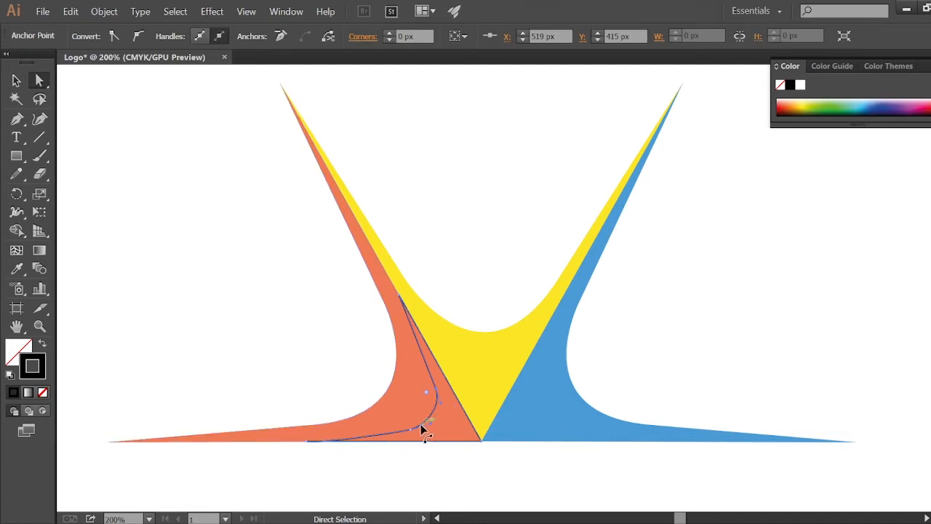
pyautogui.click(547, 486)
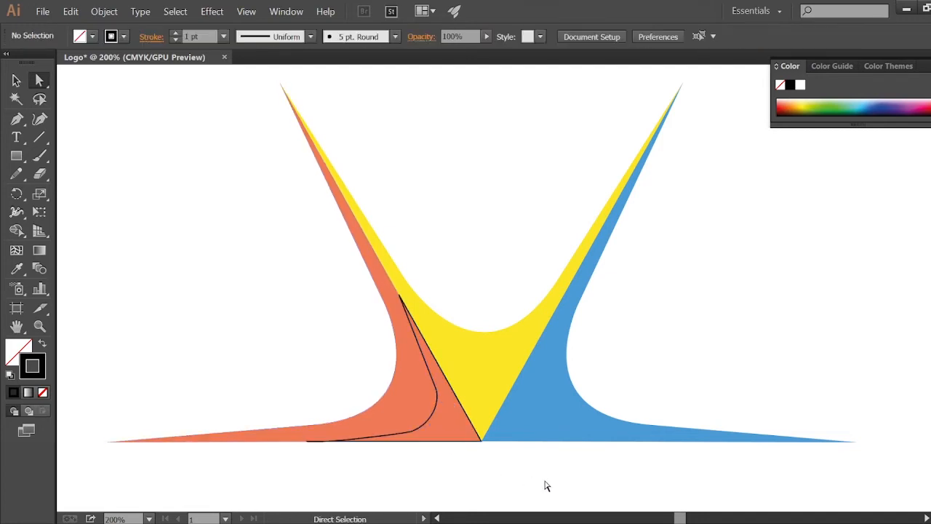
pyautogui.click(439, 397)
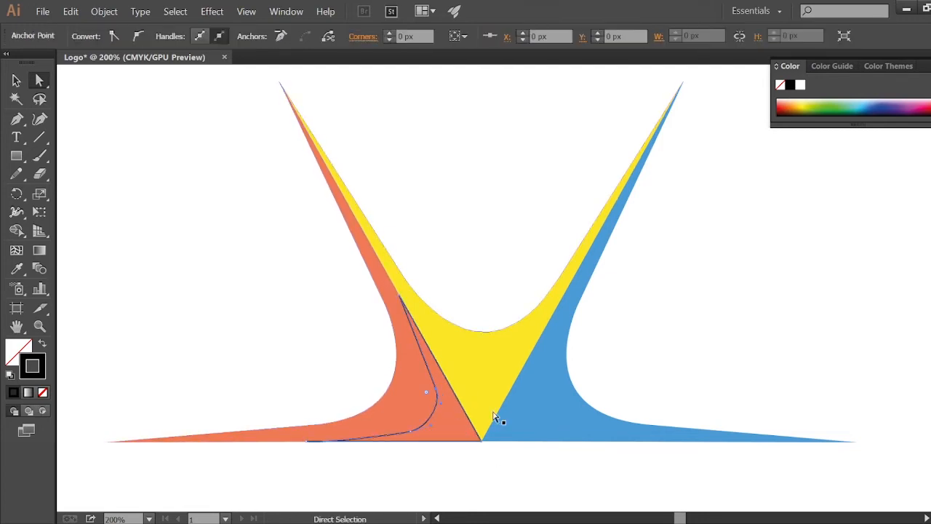
pyautogui.click(512, 483)
pyautogui.click(437, 416)
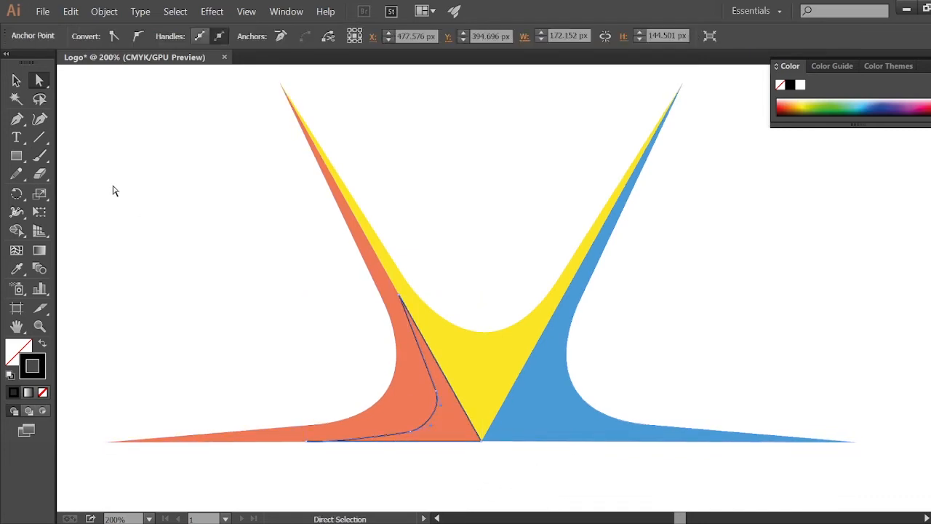
# Step: Copy the inner orange path and paste a duplicate onto the artboard
pyautogui.click(16, 80)
pyautogui.click(459, 486)
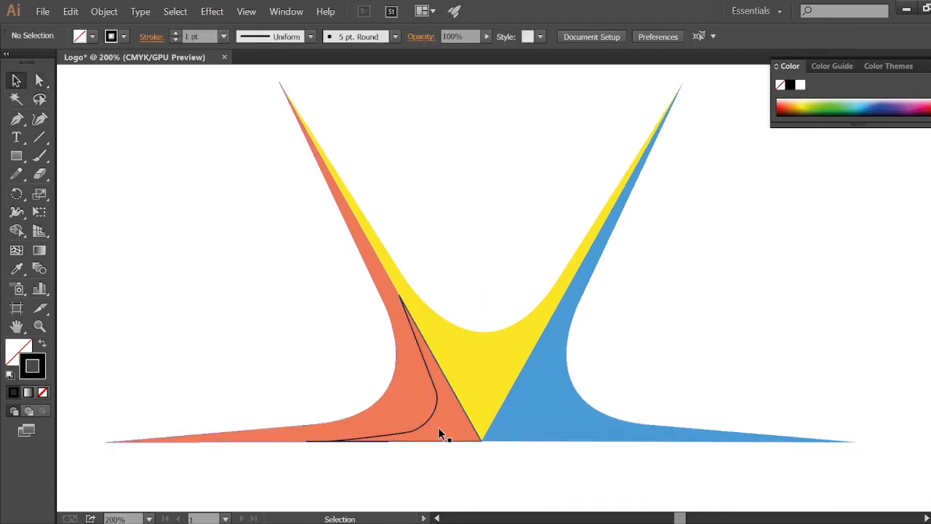
pyautogui.click(438, 412)
pyautogui.press('ctrl')
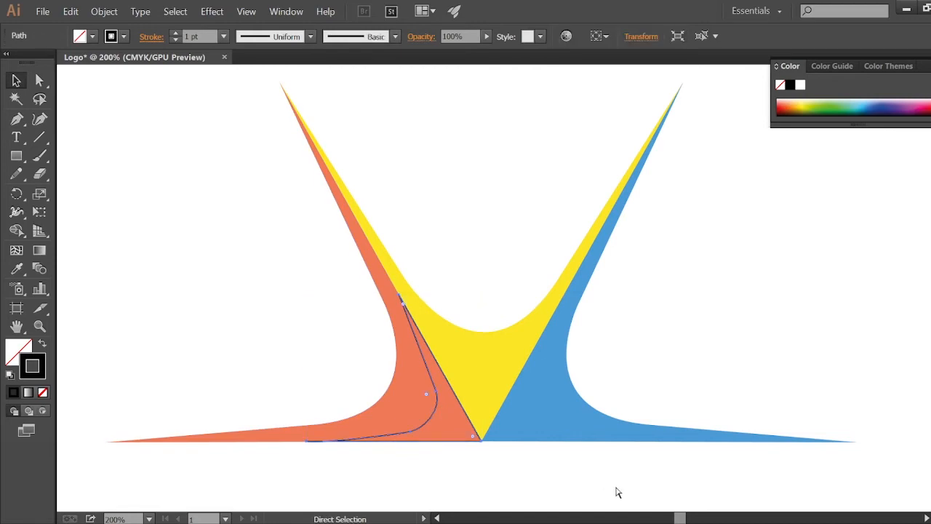
pyautogui.hotkey('ctrl', 'v')
pyautogui.click(536, 338)
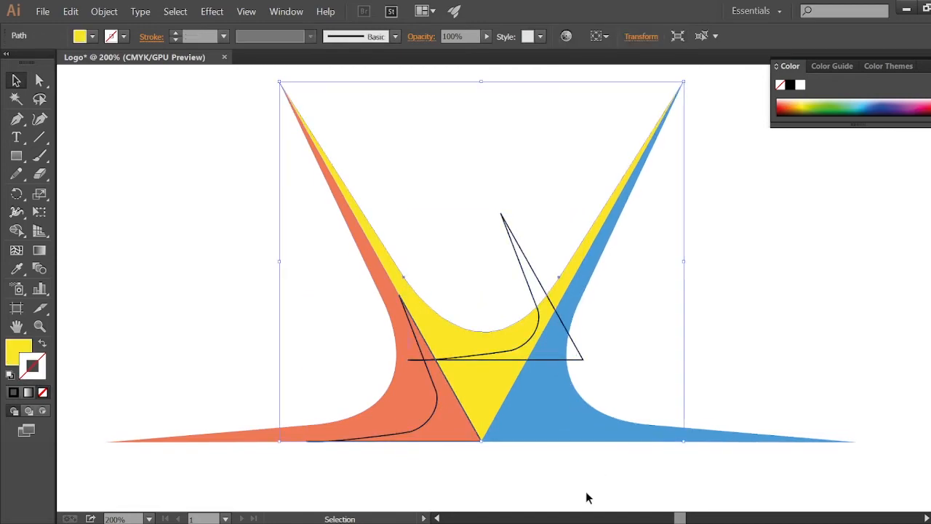
pyautogui.click(588, 497)
# Step: Reflect the pasted path across the vertical axis and move it into the blue shape, mirroring the original
pyautogui.rightClick(529, 339)
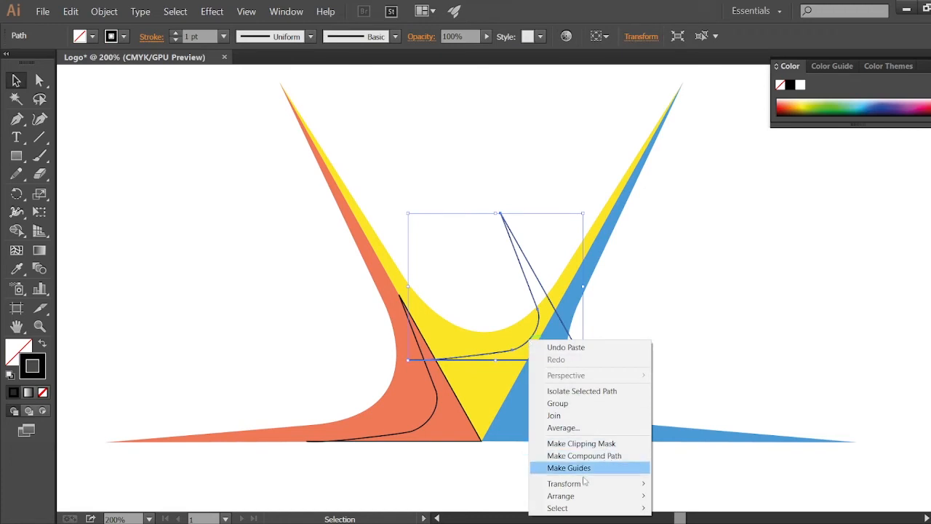
pyautogui.moveTo(582, 483)
pyautogui.click(701, 427)
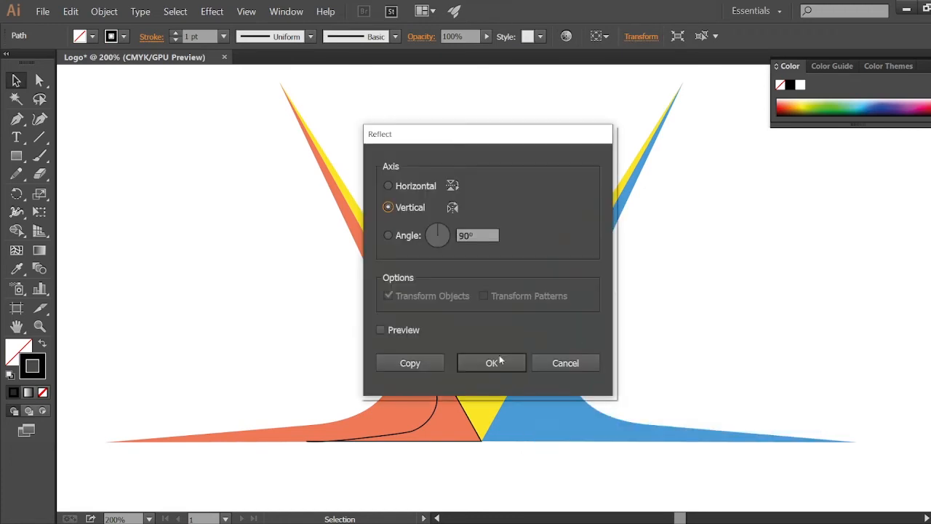
pyautogui.click(499, 362)
pyautogui.click(764, 353)
pyautogui.moveTo(454, 298); pyautogui.dragTo(528, 392)
pyautogui.click(583, 490)
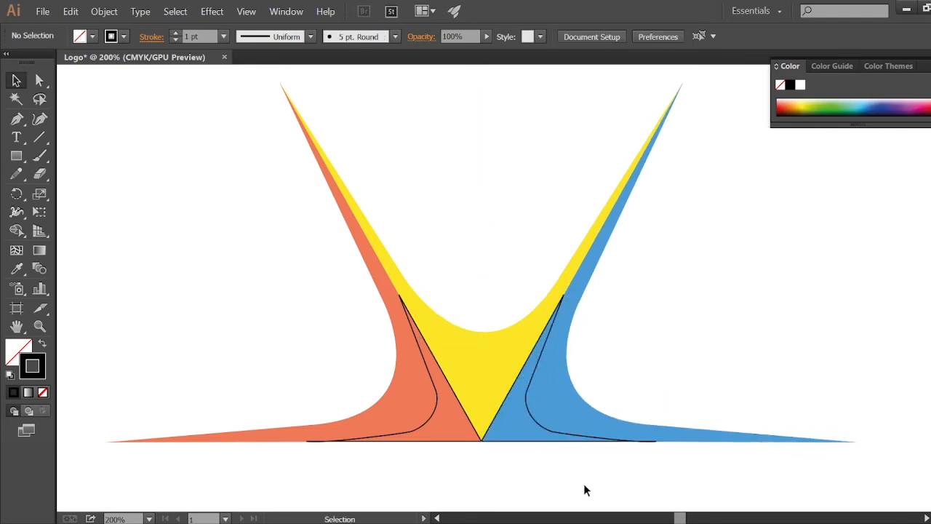
# Step: Fill the inner orange path with a darker orange picked from the color spectrum
pyautogui.click(529, 410)
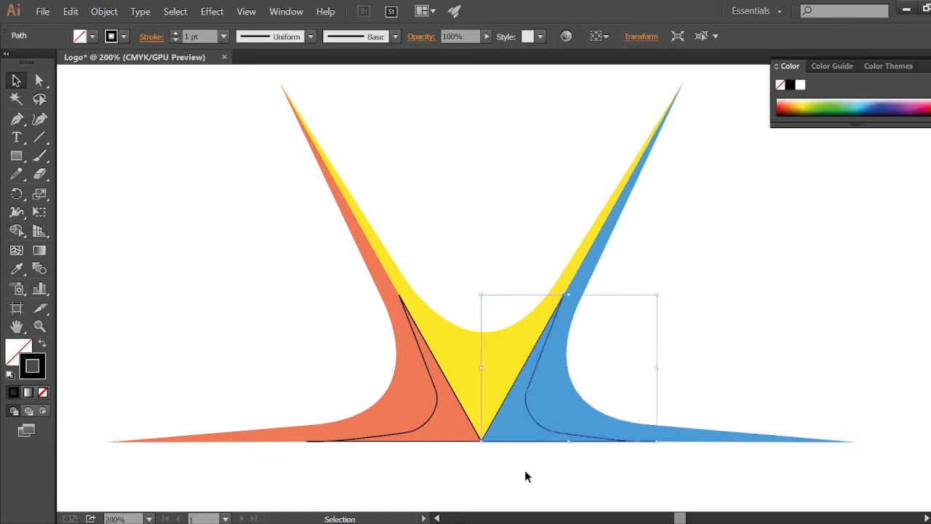
pyautogui.click(433, 420)
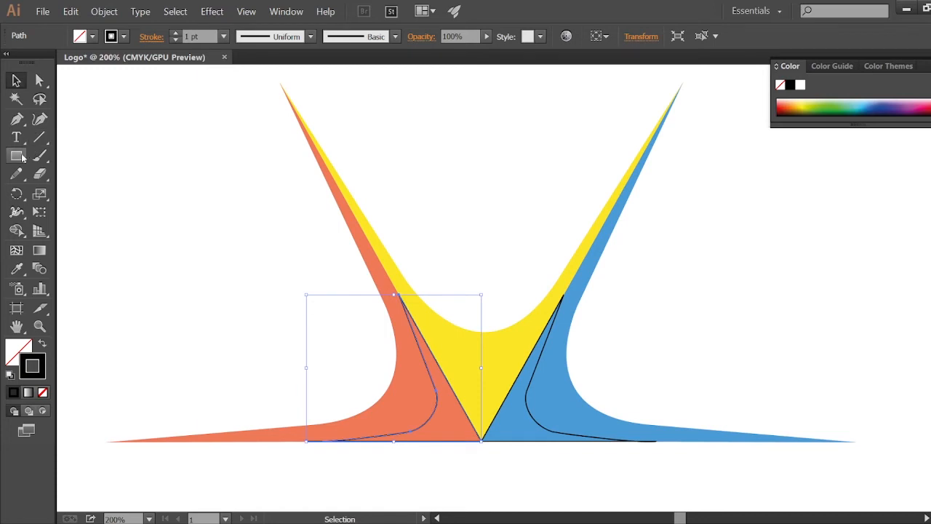
pyautogui.click(16, 268)
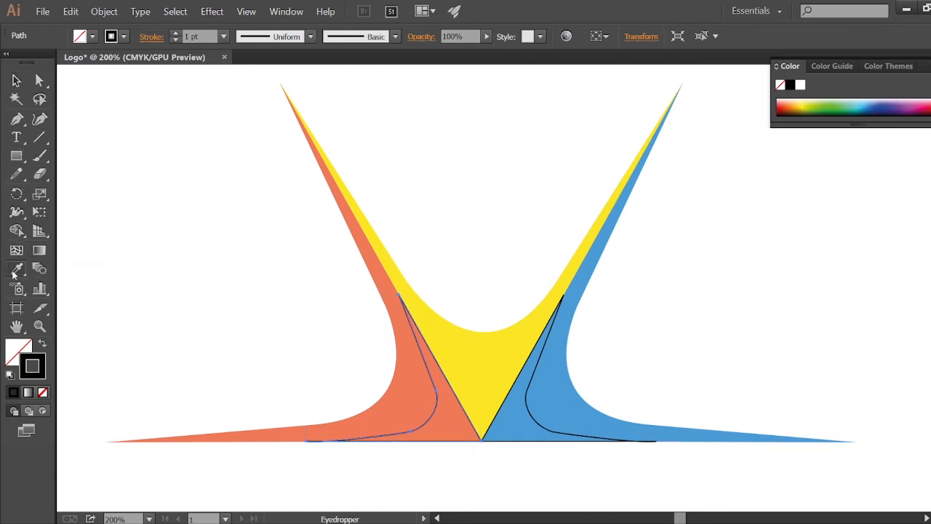
pyautogui.click(13, 347)
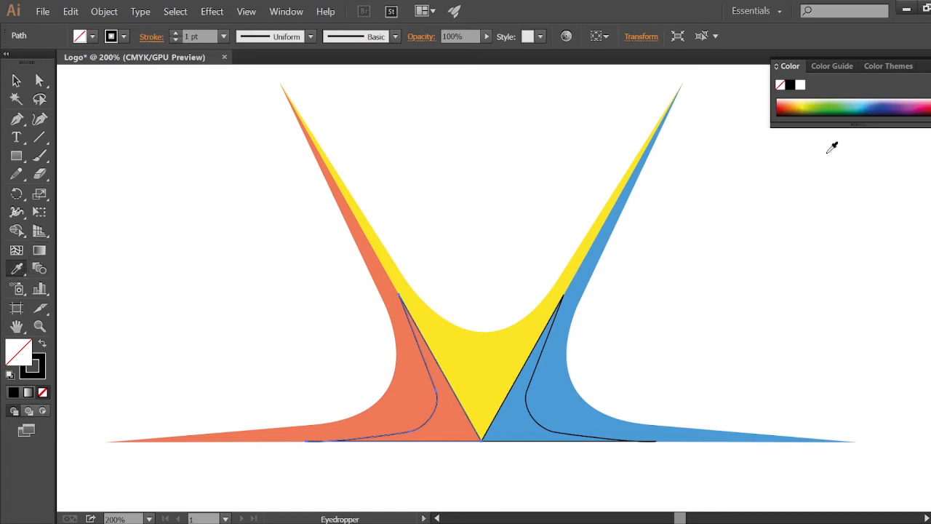
pyautogui.click(782, 108)
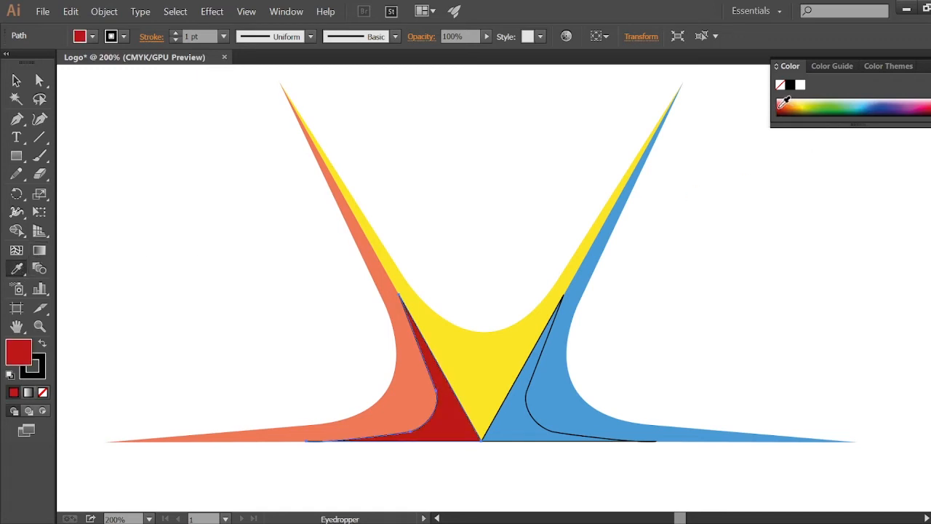
pyautogui.click(785, 104)
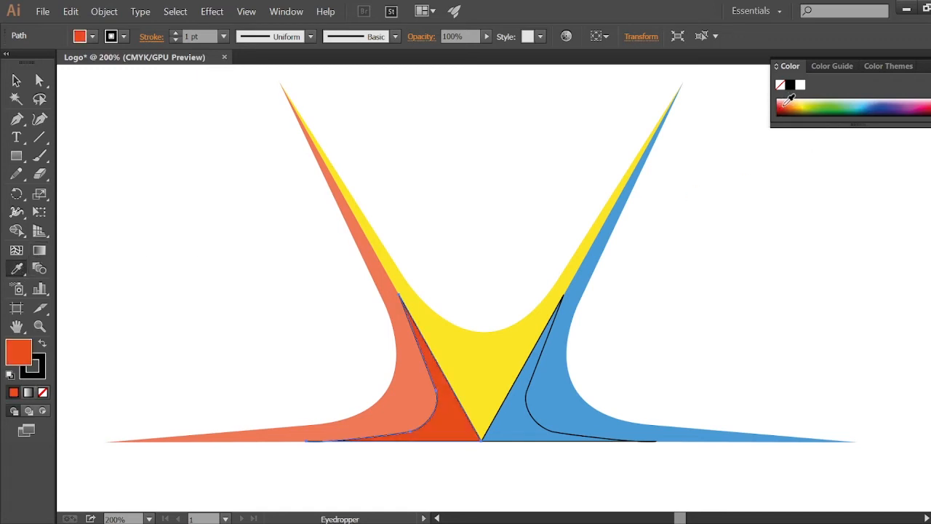
pyautogui.click(785, 104)
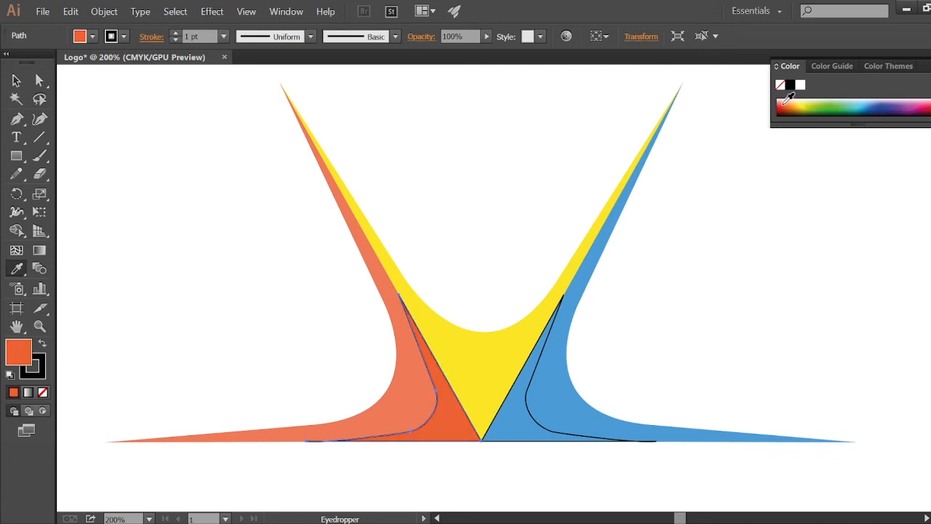
pyautogui.click(16, 80)
pyautogui.click(239, 236)
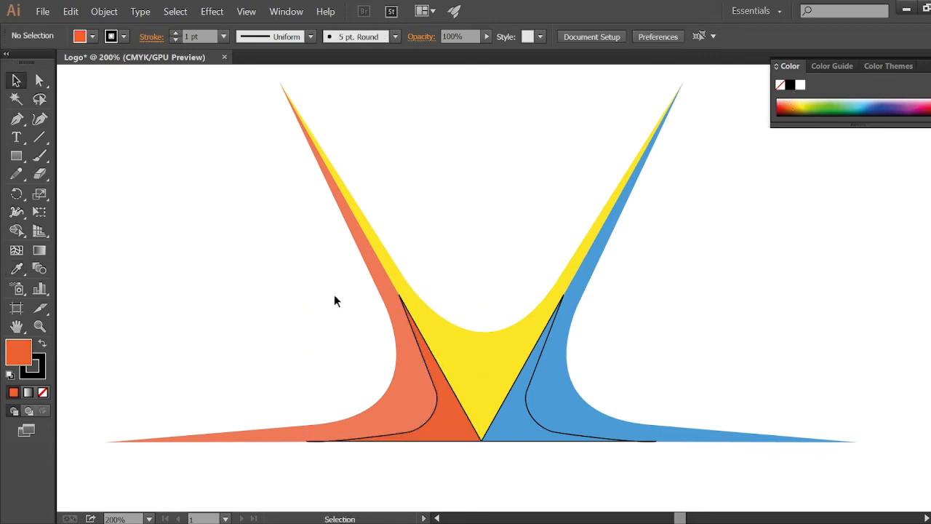
# Step: Remove the stroke from the inner orange path
pyautogui.click(426, 362)
pyautogui.click(38, 363)
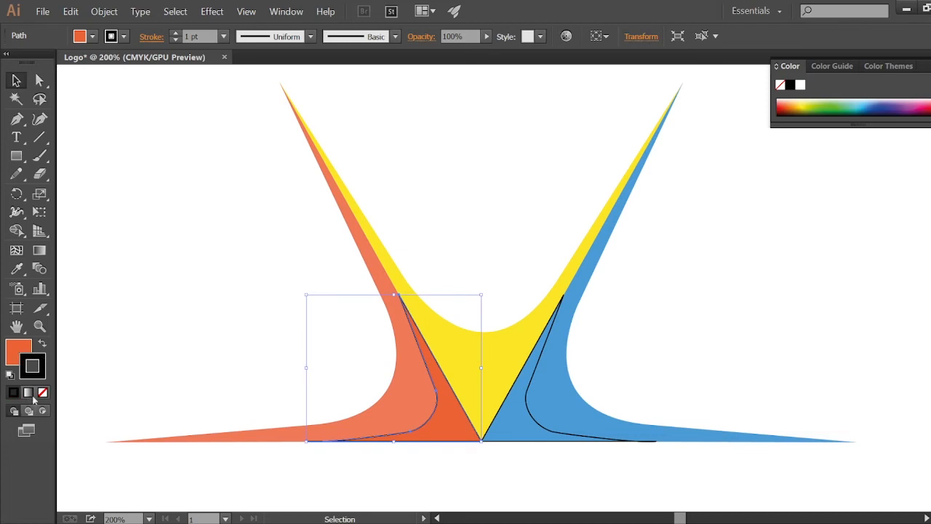
pyautogui.click(42, 392)
pyautogui.click(262, 469)
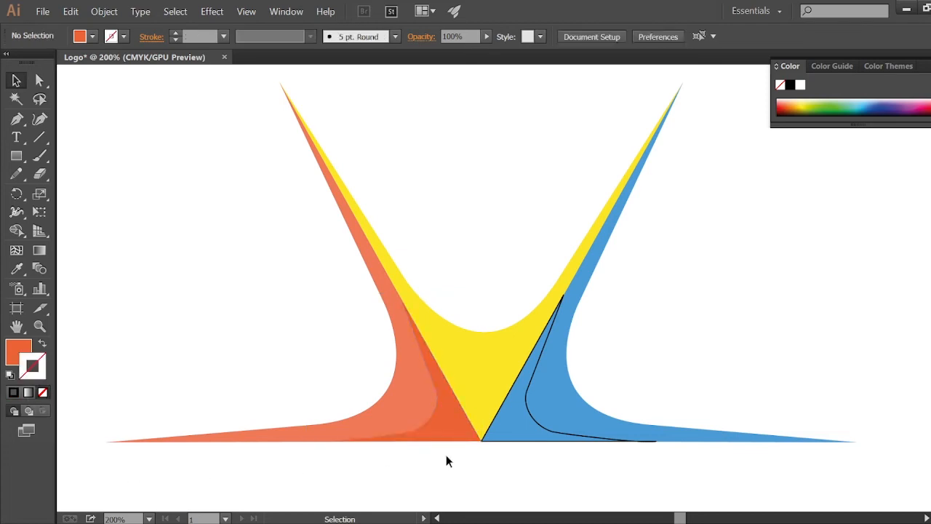
# Step: Fill the inner blue path with a darker blue picked from the color spectrum
pyautogui.click(525, 397)
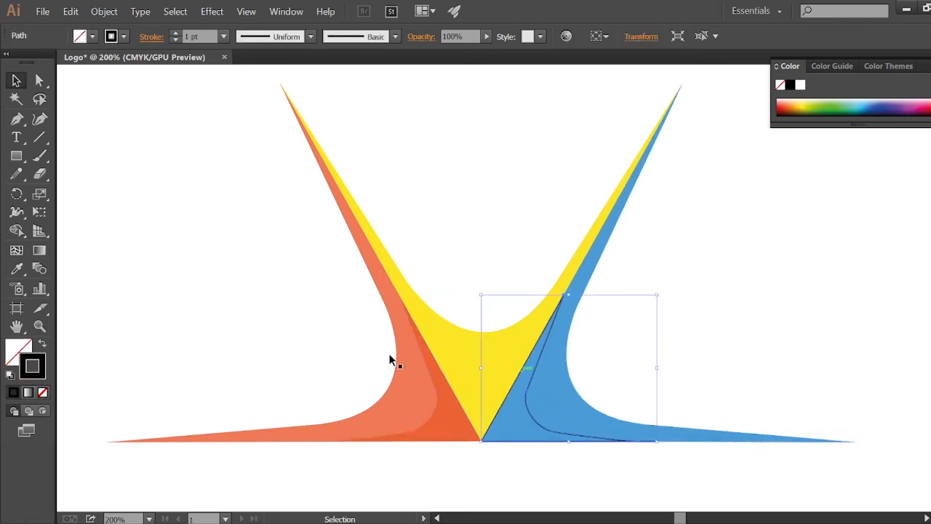
pyautogui.click(16, 349)
pyautogui.click(16, 269)
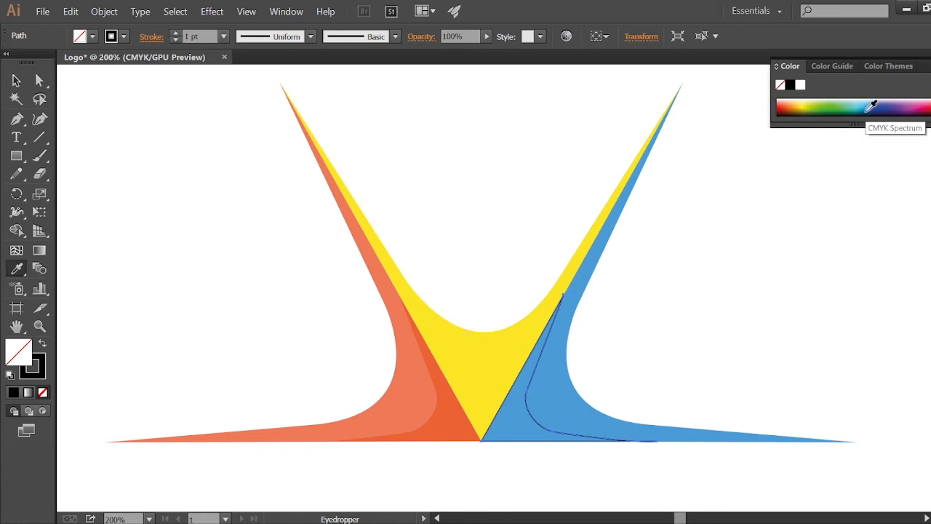
pyautogui.click(867, 111)
pyautogui.click(869, 104)
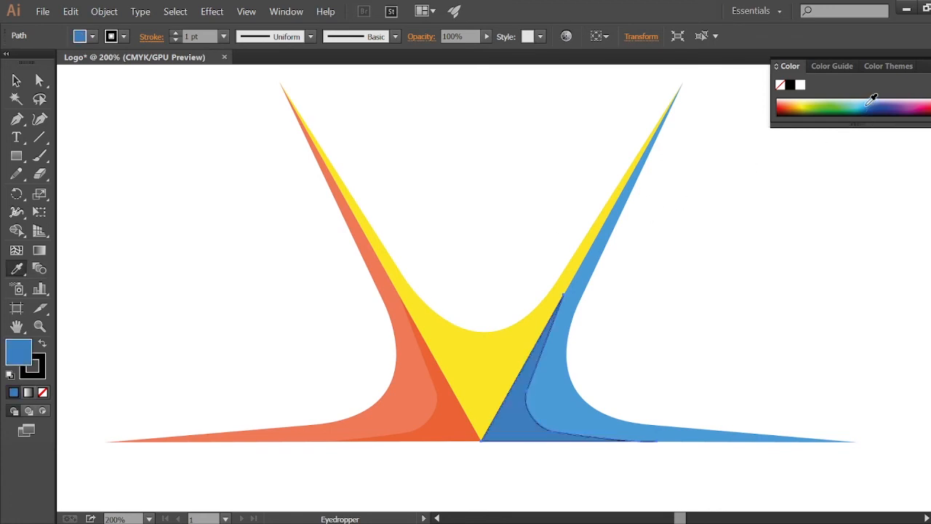
pyautogui.click(871, 101)
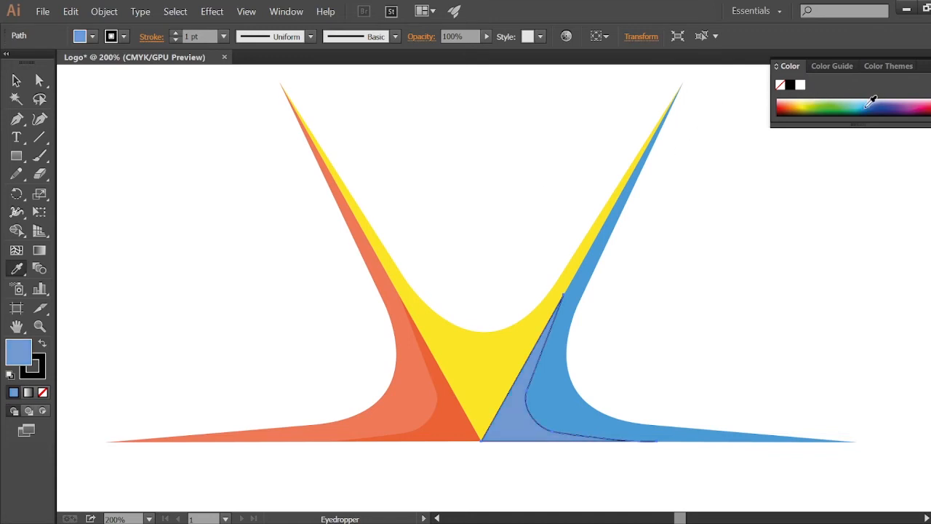
pyautogui.click(870, 102)
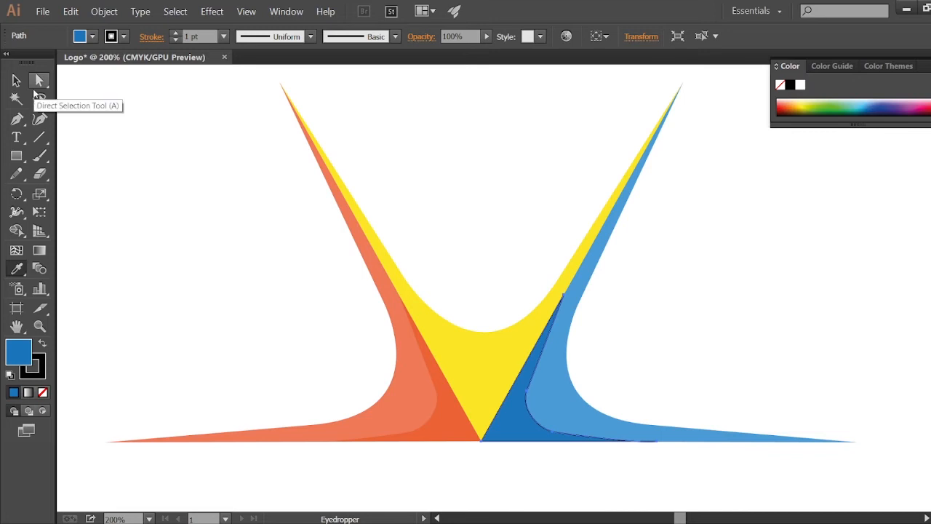
# Step: Remove the stroke from the inner blue path
pyautogui.click(16, 80)
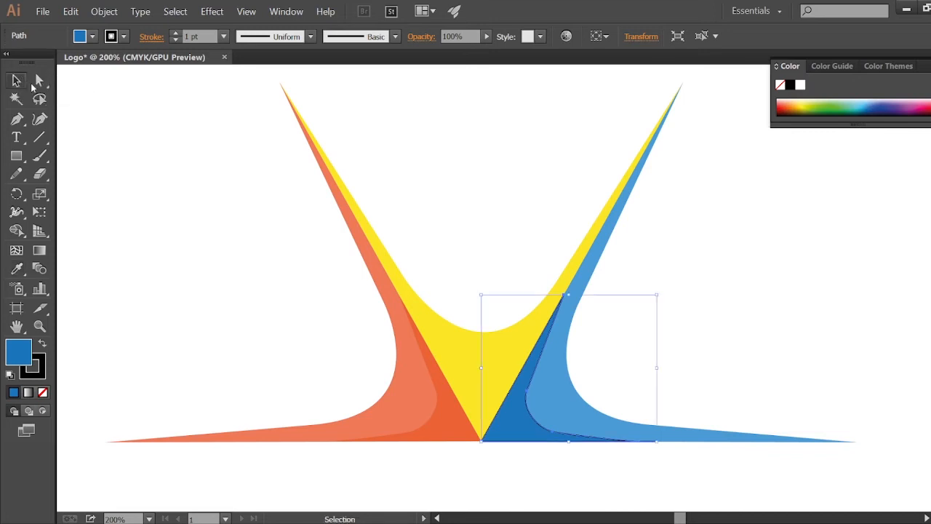
pyautogui.click(41, 359)
pyautogui.click(43, 392)
pyautogui.click(169, 339)
pyautogui.hotkey('ctrl', '-')
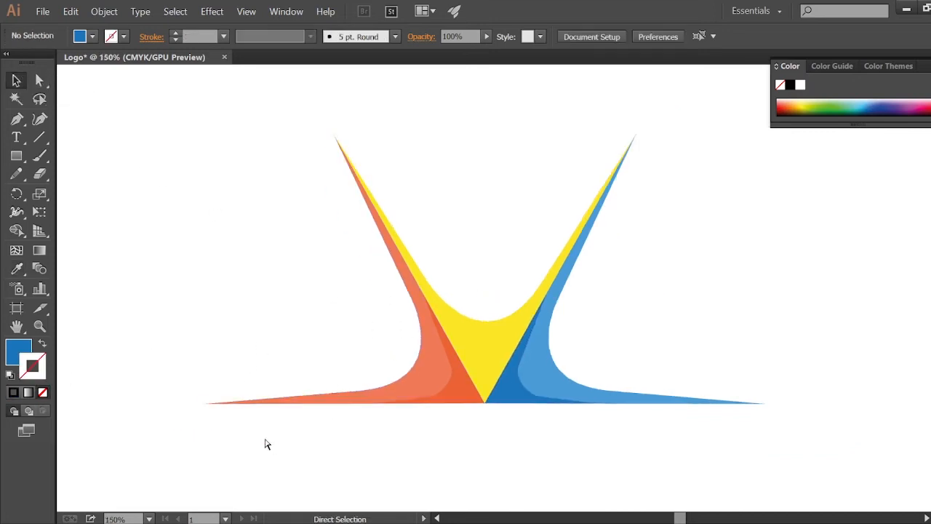
pyautogui.hotkey('ctrl', '-')
pyautogui.hotkey('ctrl', '+')
pyautogui.hotkey('ctrl', '+')
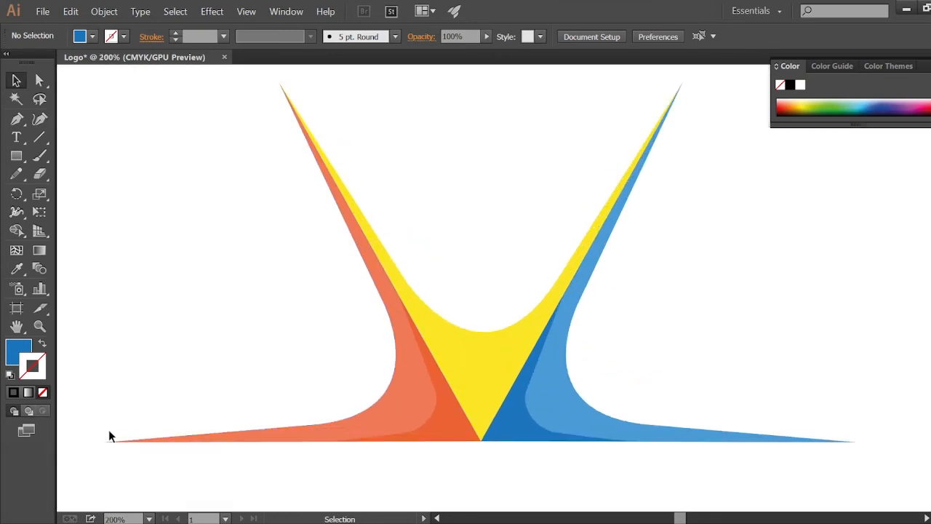
# Step: With the Pen tool and a black stroke, draw a closed curved path across the inner yellow shape down to its bottom point
pyautogui.click(16, 118)
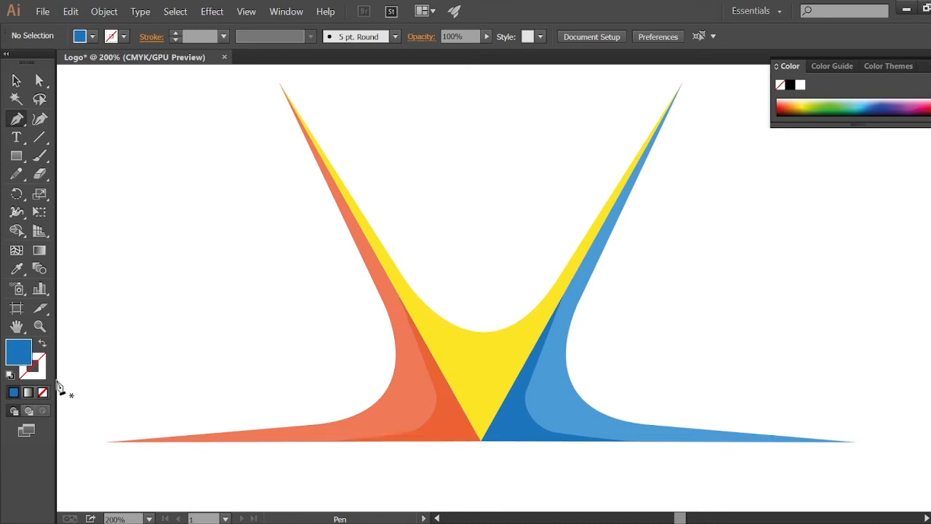
pyautogui.click(42, 392)
pyautogui.click(14, 393)
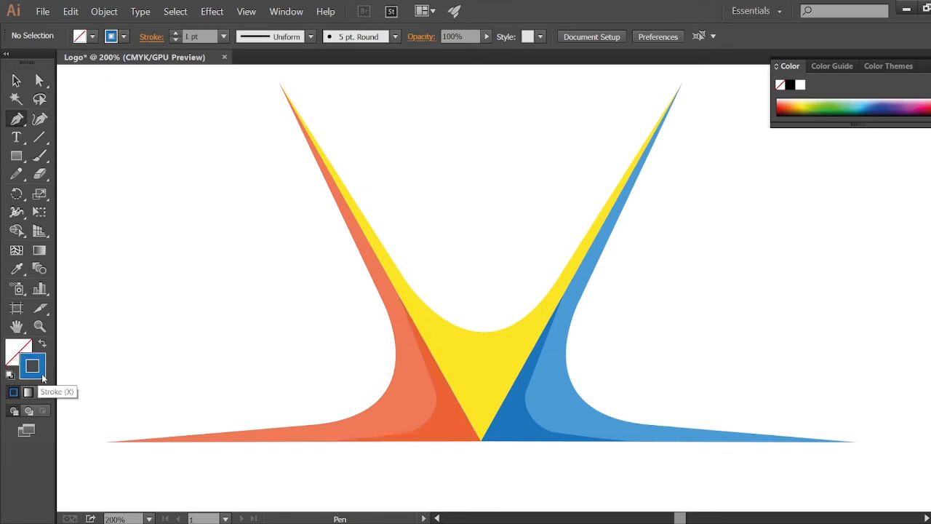
pyautogui.doubleClick(41, 371)
pyautogui.moveTo(292, 322); pyautogui.dragTo(275, 369)
pyautogui.click(650, 170)
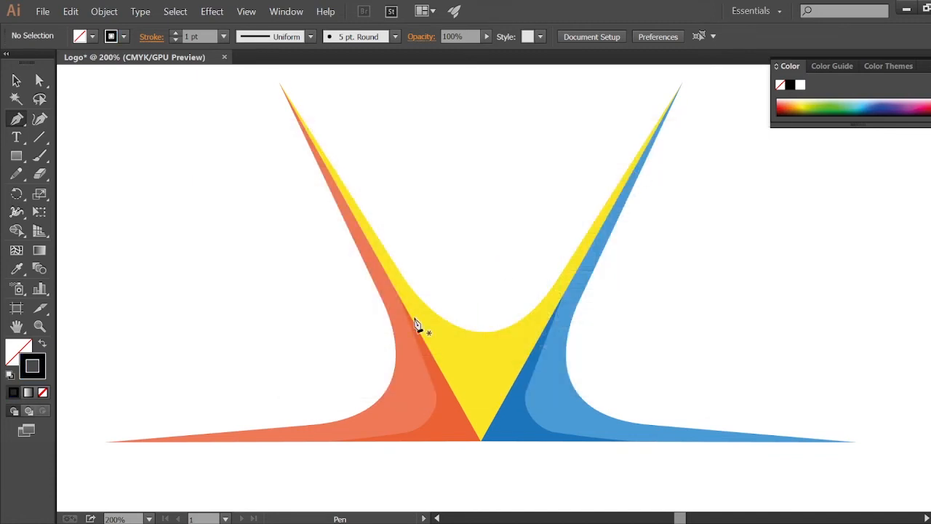
pyautogui.click(398, 296)
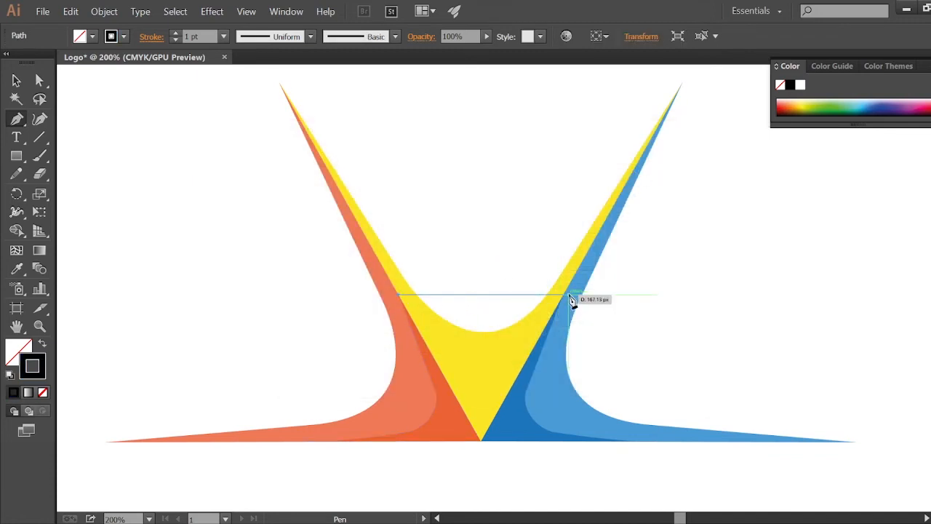
pyautogui.moveTo(566, 294); pyautogui.dragTo(648, 133)
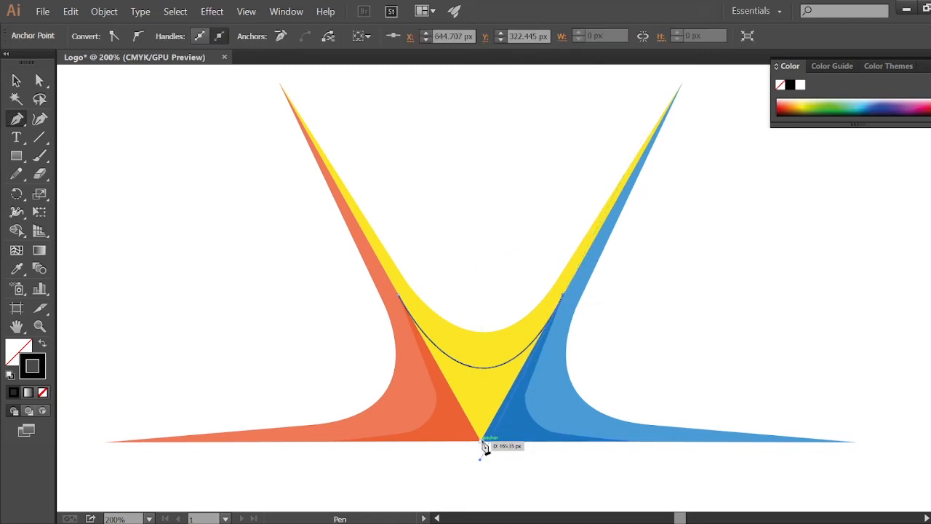
pyautogui.click(399, 296)
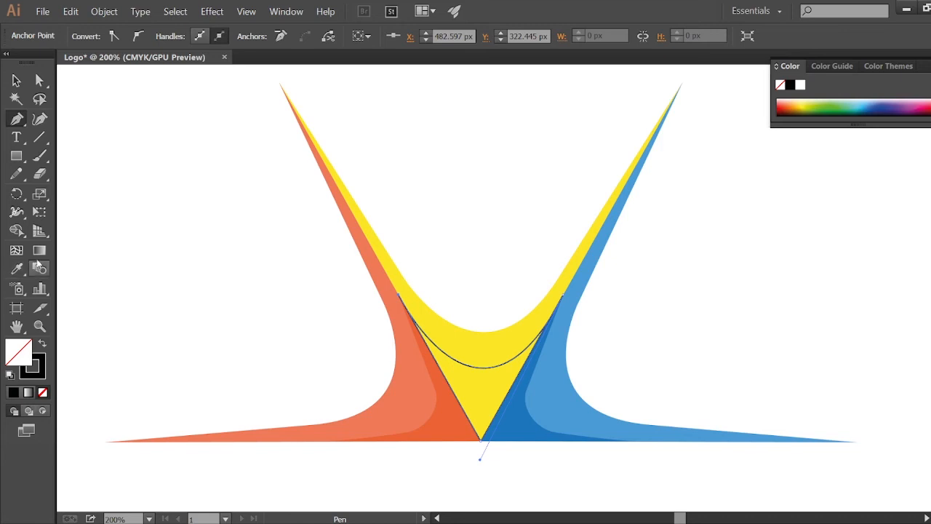
# Step: Fill the inner yellow path with a darker yellow picked from the color spectrum
pyautogui.click(17, 268)
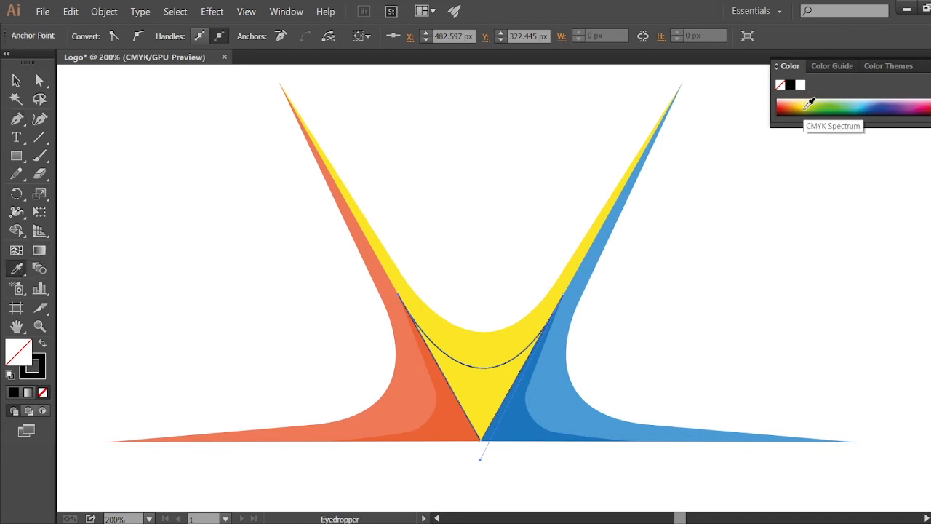
pyautogui.click(809, 105)
pyautogui.click(804, 104)
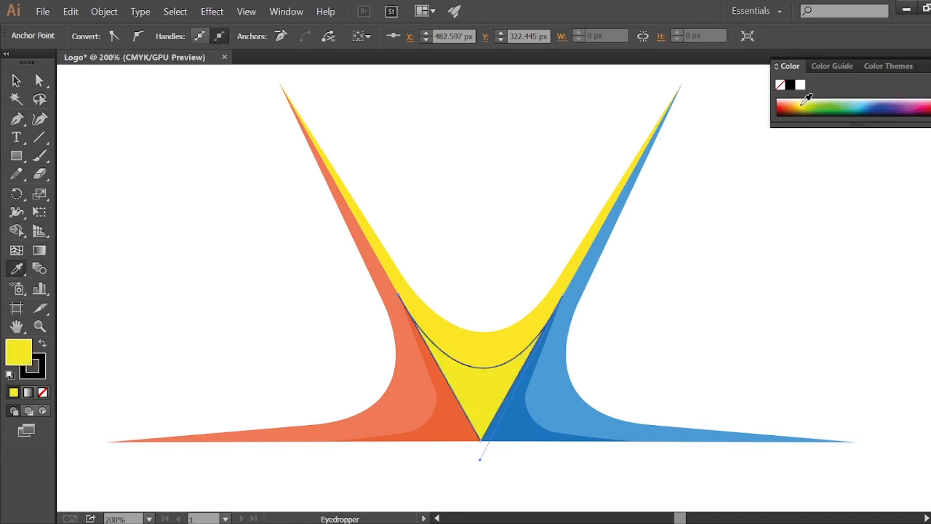
pyautogui.click(804, 104)
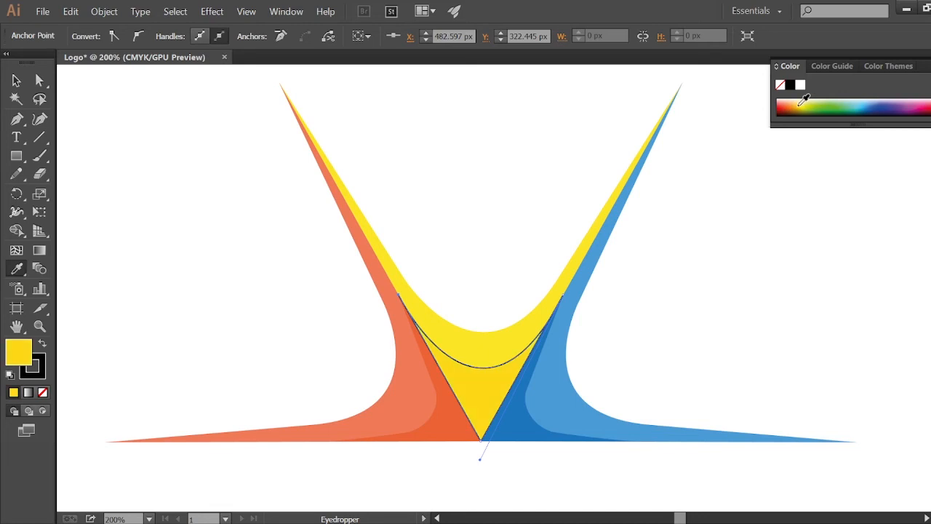
pyautogui.click(39, 80)
pyautogui.press('v')
pyautogui.click(162, 186)
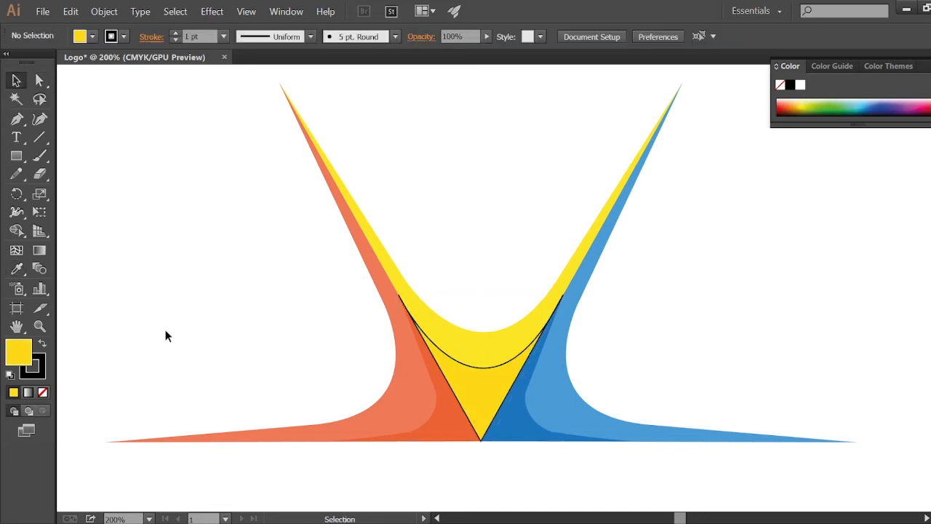
# Step: Remove the stroke from the inner yellow path
pyautogui.click(41, 370)
pyautogui.click(42, 392)
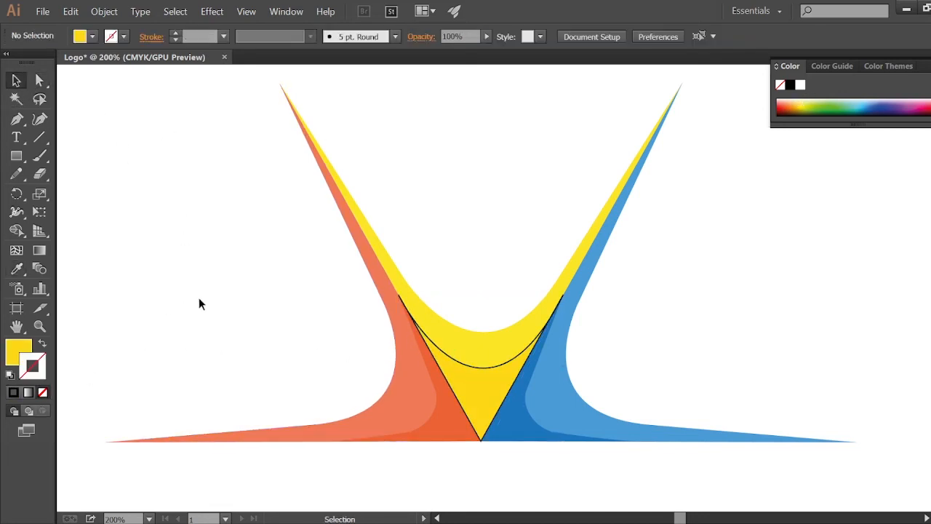
pyautogui.click(457, 360)
pyautogui.click(42, 392)
pyautogui.click(218, 314)
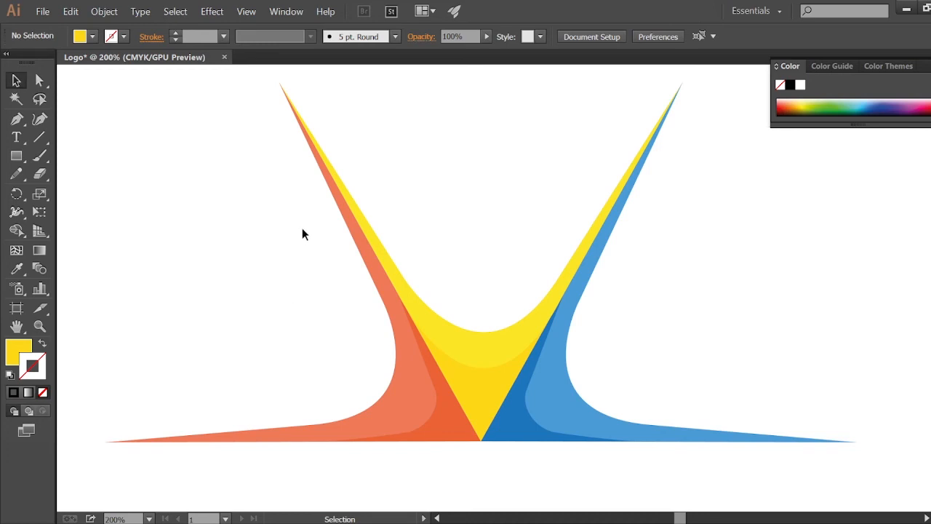
# Step: Draw a small circle with the Ellipse tool above the yellow curve and copy it beside the blue shape
pyautogui.hotkey('ctrl', '-')
pyautogui.hotkey('ctrl', '-')
pyautogui.hotkey('ctrl', '+')
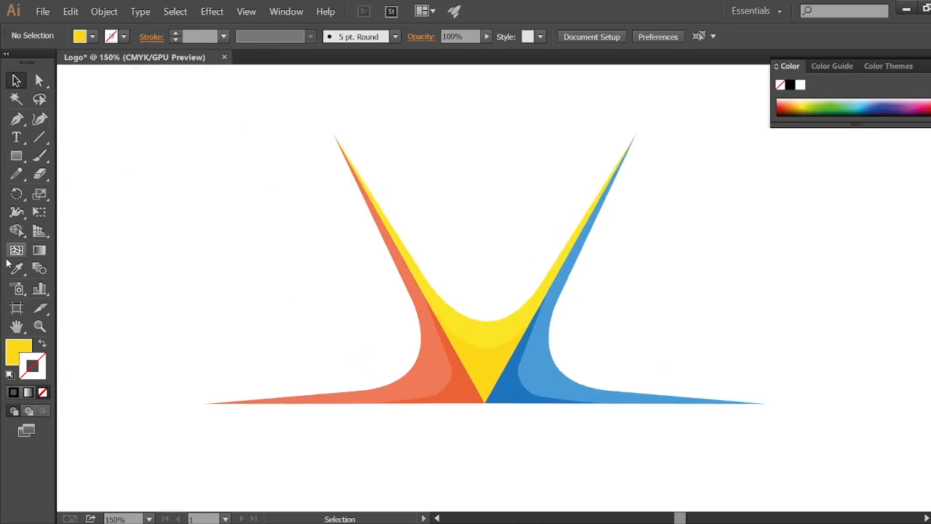
pyautogui.click(42, 392)
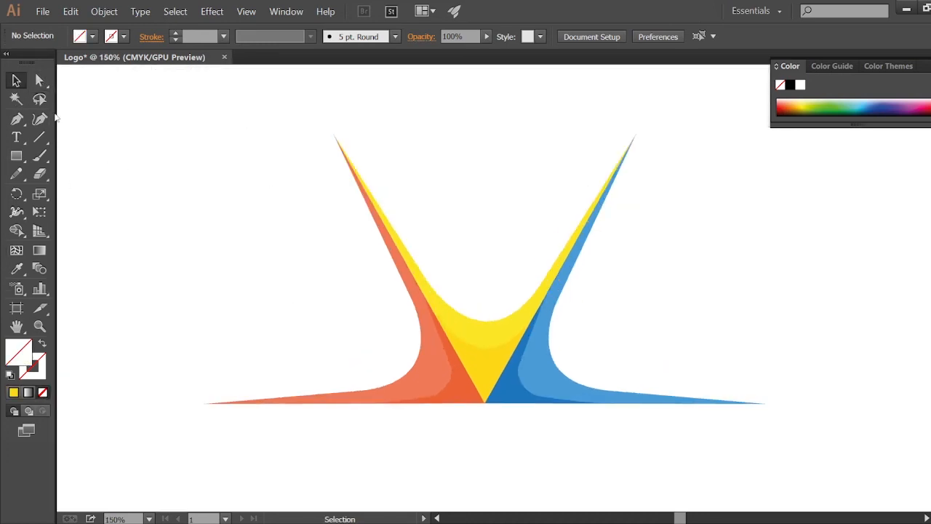
pyautogui.click(16, 157)
pyautogui.moveTo(16, 163); pyautogui.dragTo(82, 189)
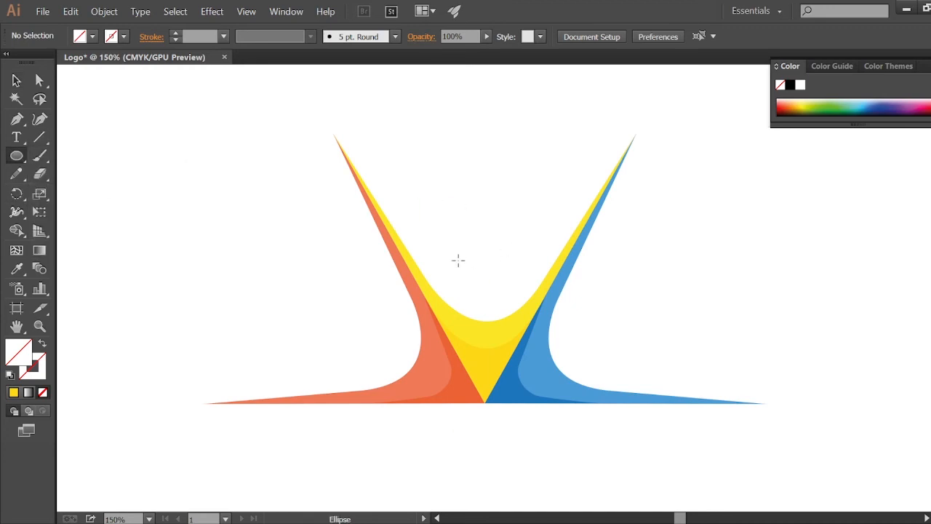
pyautogui.moveTo(459, 235); pyautogui.dragTo(521, 298)
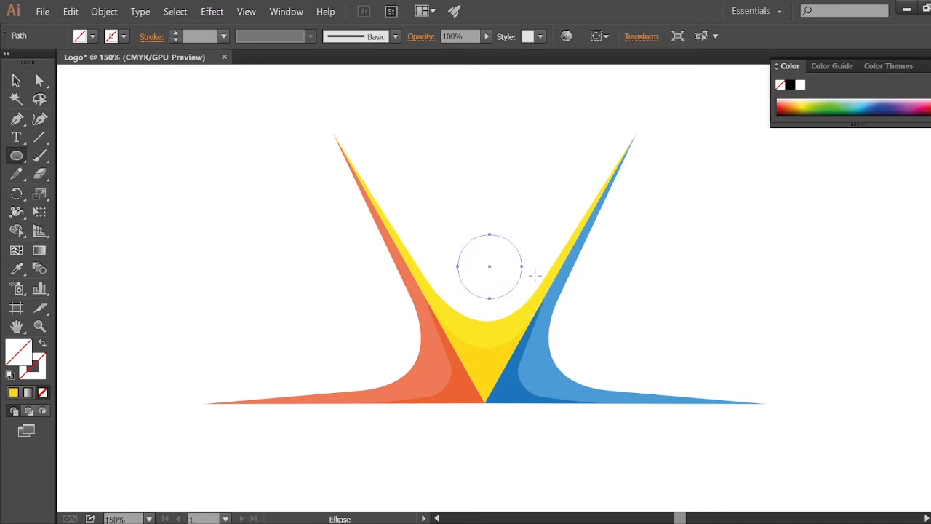
pyautogui.press('ctrl')
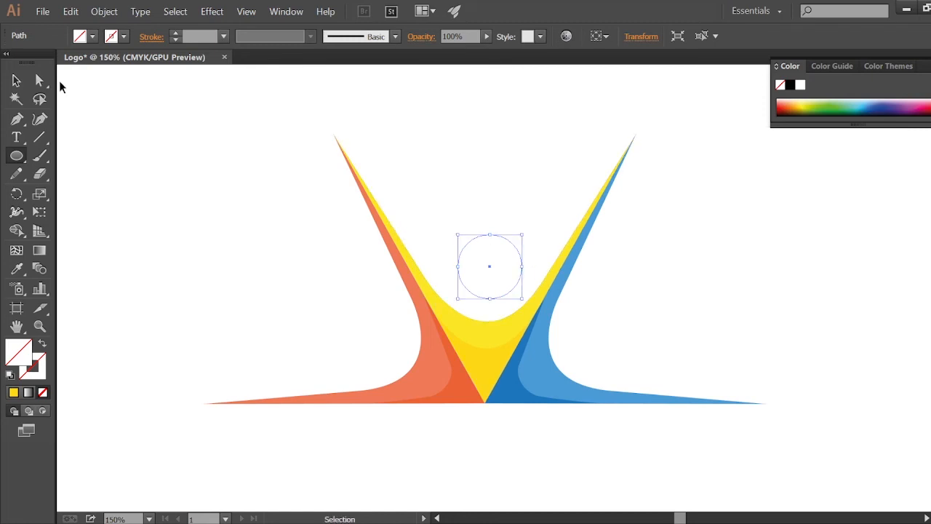
pyautogui.click(16, 80)
pyautogui.moveTo(502, 237)
pyautogui.mouseDown()
pyautogui.moveTo(507, 258)
pyautogui.moveTo(491, 243)
pyautogui.moveTo(613, 315)
pyautogui.moveTo(592, 319)
pyautogui.mouseUp()
# Step: Give the circle beside the blue shape a black stroke using the color picker
pyautogui.click(38, 372)
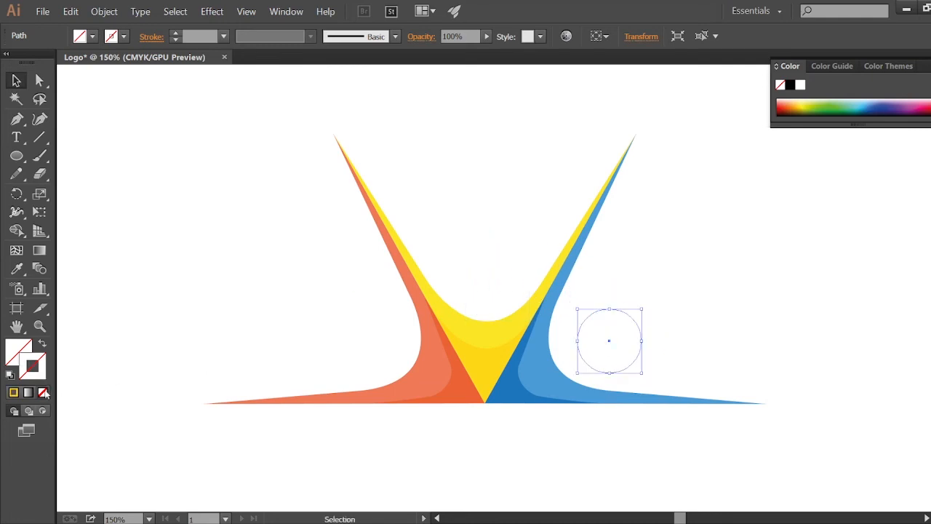
pyautogui.click(12, 393)
pyautogui.doubleClick(37, 373)
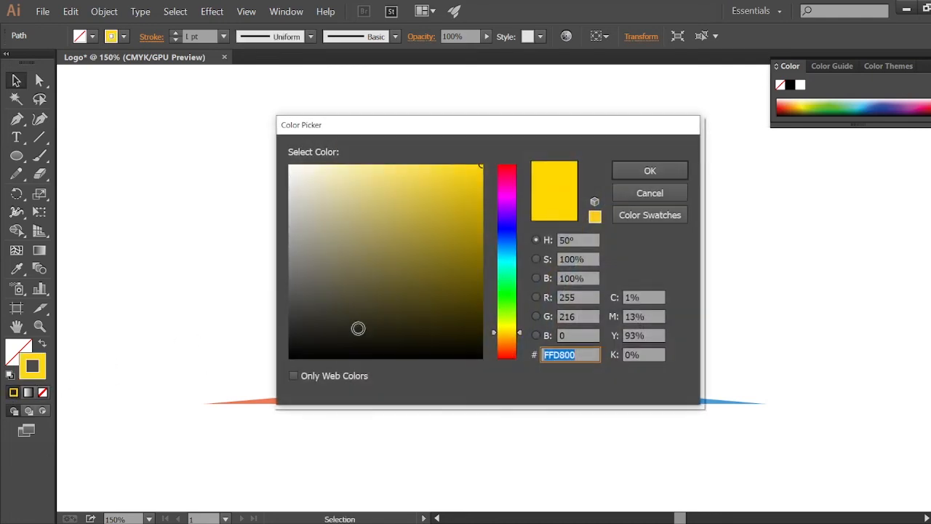
pyautogui.click(293, 357)
pyautogui.click(650, 171)
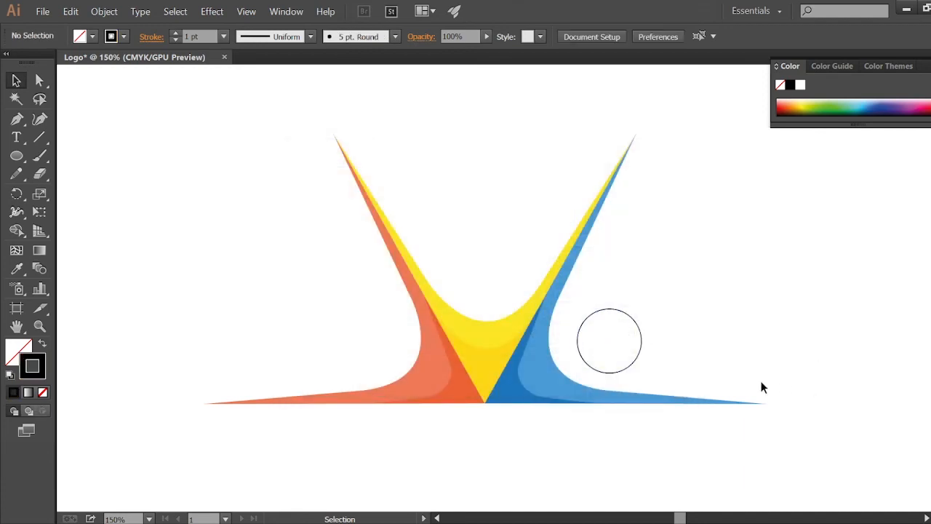
# Step: Apply the same black stroke to the circle above the yellow curve
pyautogui.click(511, 260)
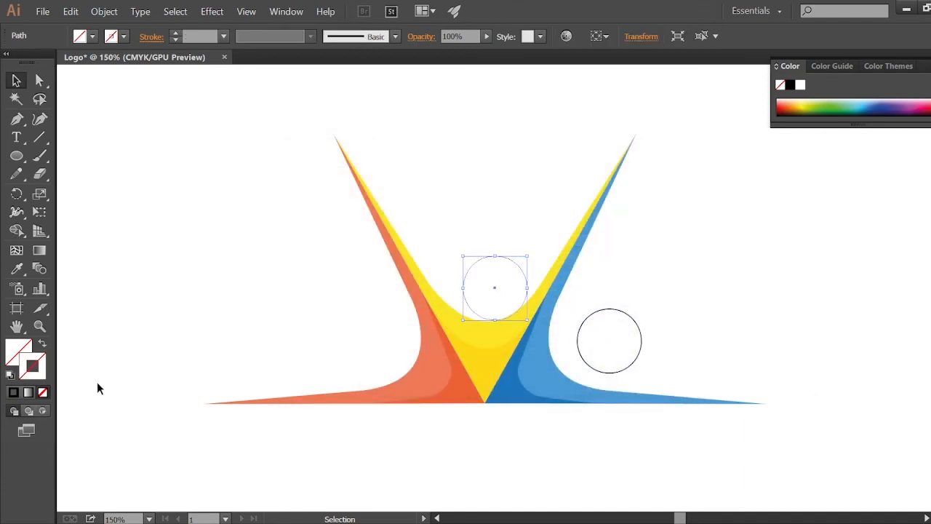
pyautogui.click(13, 393)
pyautogui.click(680, 346)
# Step: Copy a circle and arrange three circles: left of the orange curve, above the yellow curve and right of the blue curve
pyautogui.click(642, 340)
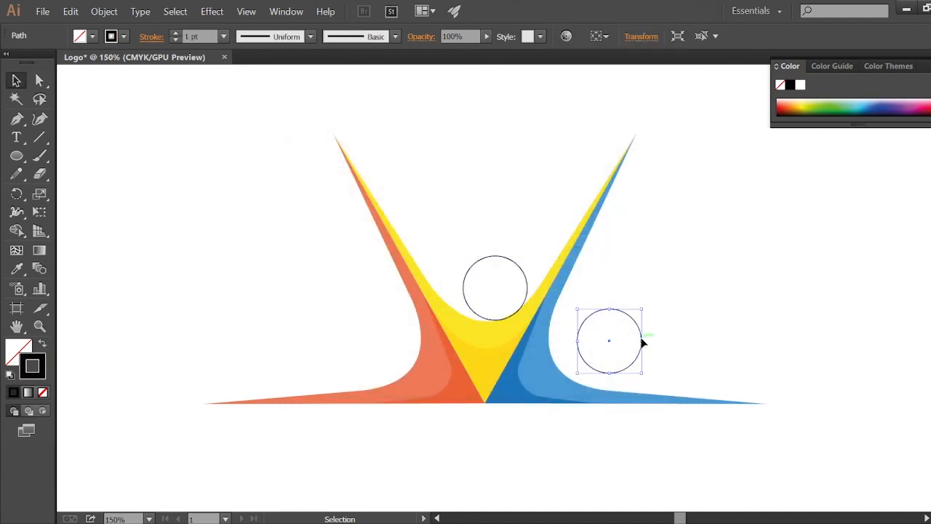
pyautogui.hotkey('ctrl', 'c')
pyautogui.hotkey('ctrl', 'v')
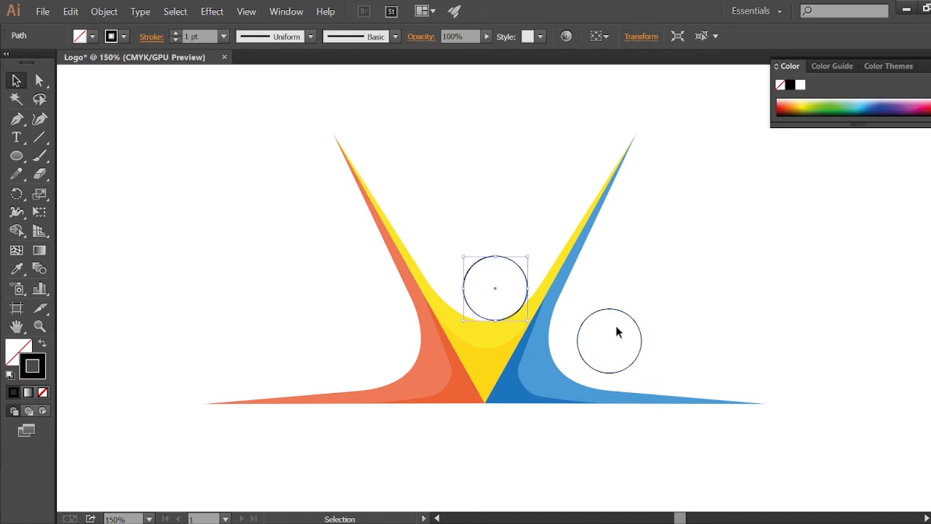
pyautogui.moveTo(617, 310); pyautogui.dragTo(650, 270)
pyautogui.moveTo(478, 258); pyautogui.dragTo(440, 172)
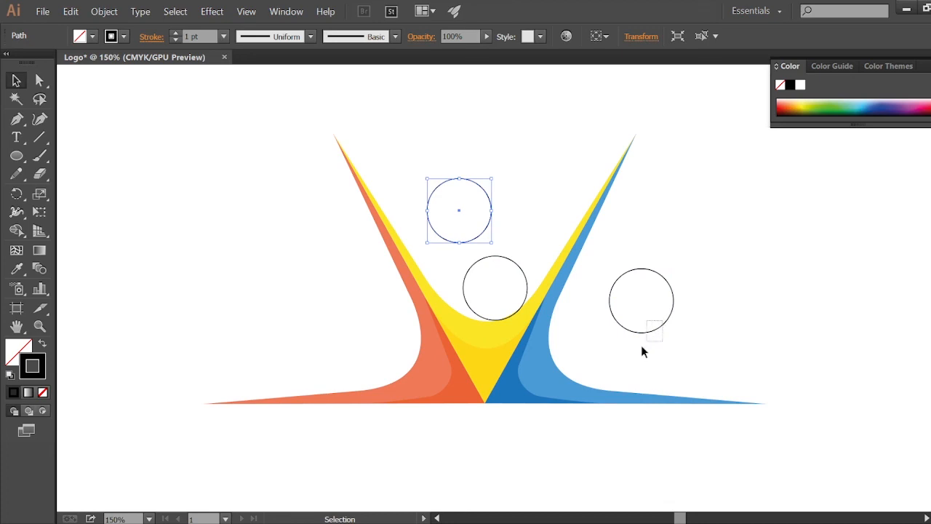
pyautogui.moveTo(657, 331); pyautogui.dragTo(603, 373)
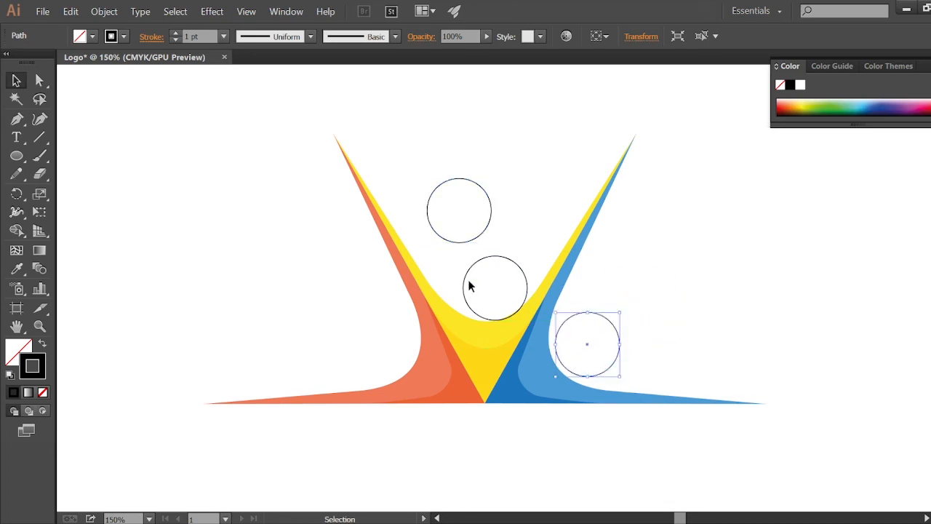
pyautogui.moveTo(472, 272); pyautogui.dragTo(358, 326)
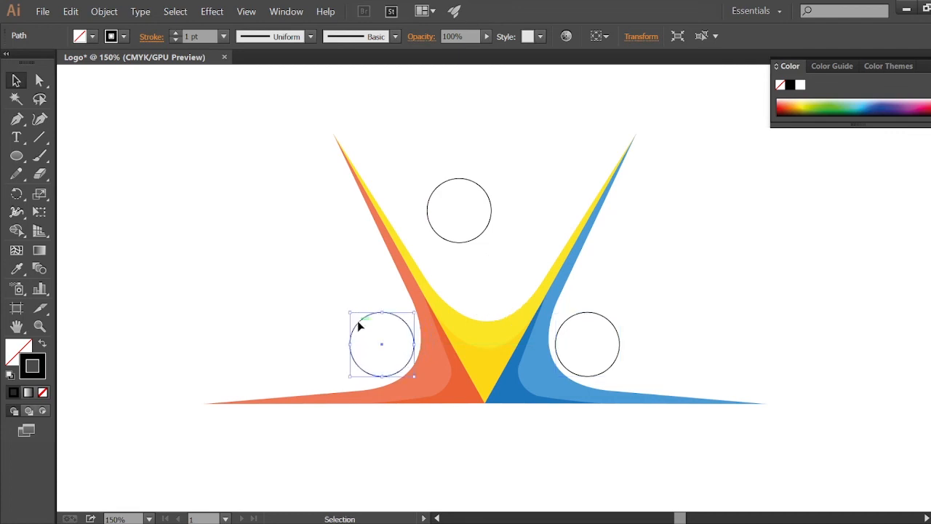
pyautogui.click(134, 397)
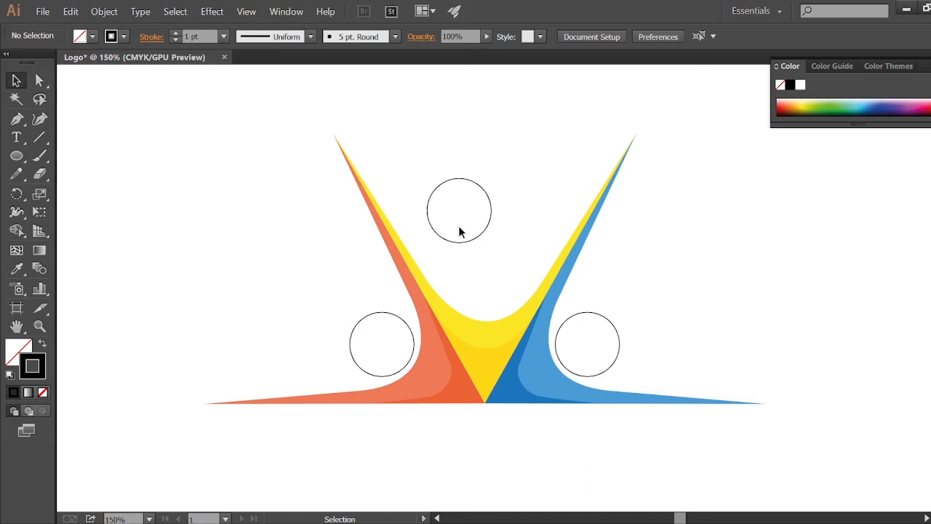
pyautogui.moveTo(487, 196); pyautogui.dragTo(517, 270)
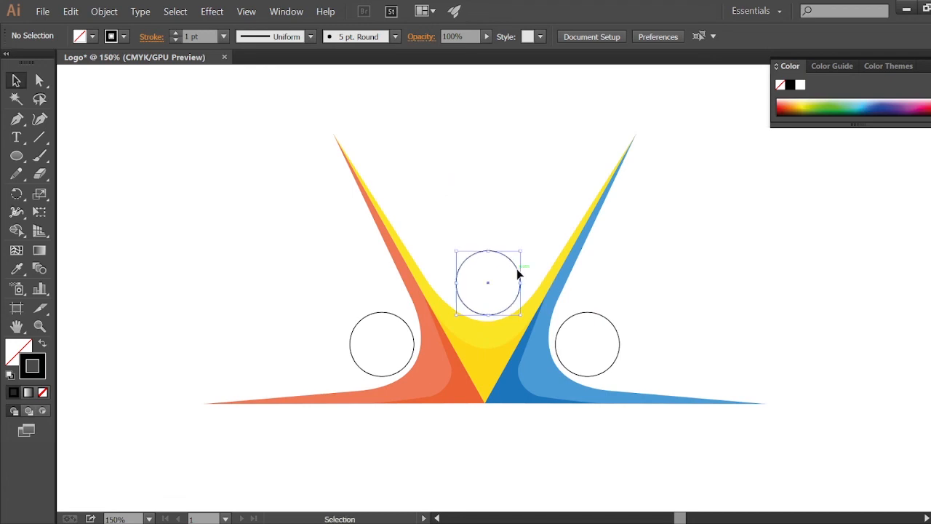
pyautogui.click(515, 211)
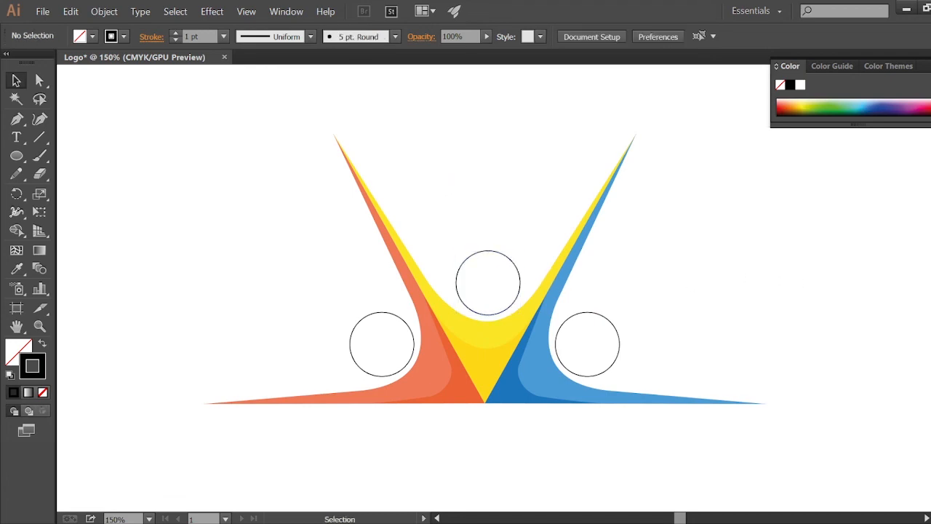
# Step: Fill the left circle with the orange sampled from the orange shape using the Eyedropper
pyautogui.click(414, 347)
pyautogui.click(17, 268)
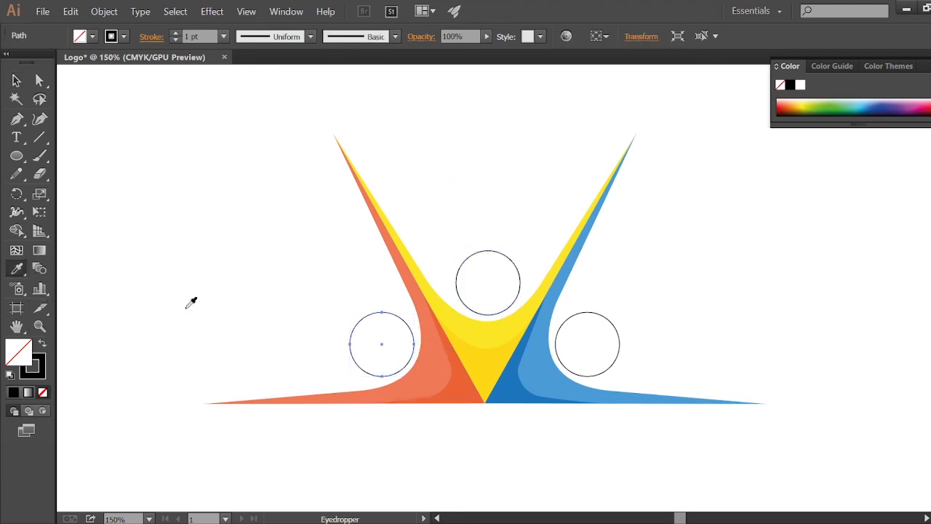
pyautogui.click(441, 366)
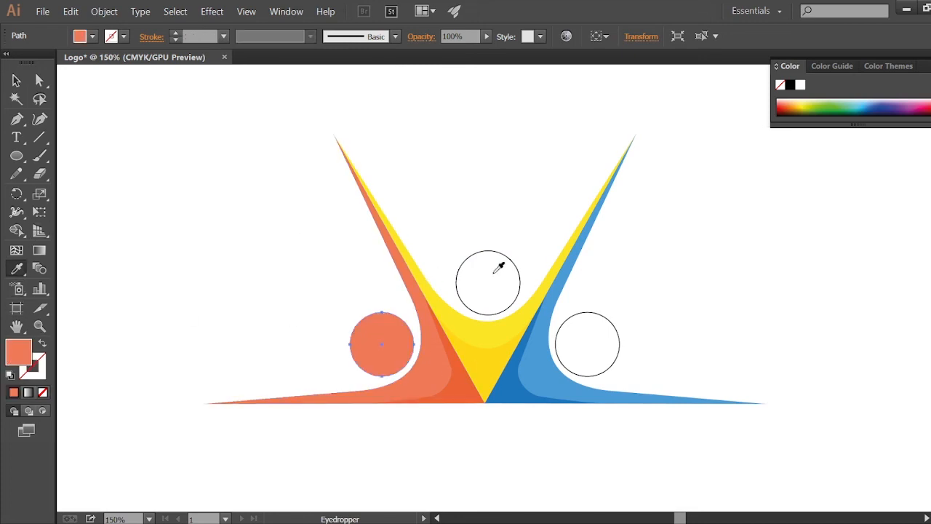
pyautogui.press('v')
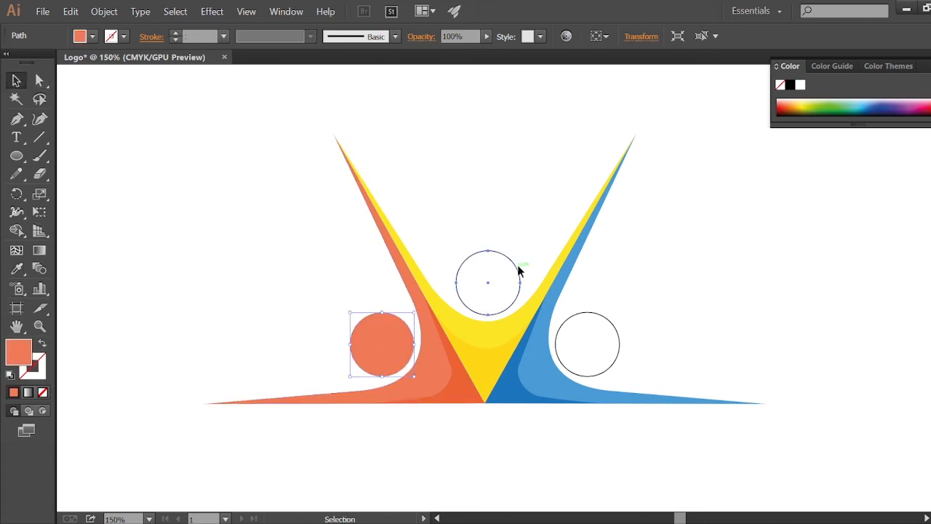
# Step: Fill the top circle with the yellow sampled from the yellow shape using the Eyedropper
pyautogui.click(519, 271)
pyautogui.click(16, 268)
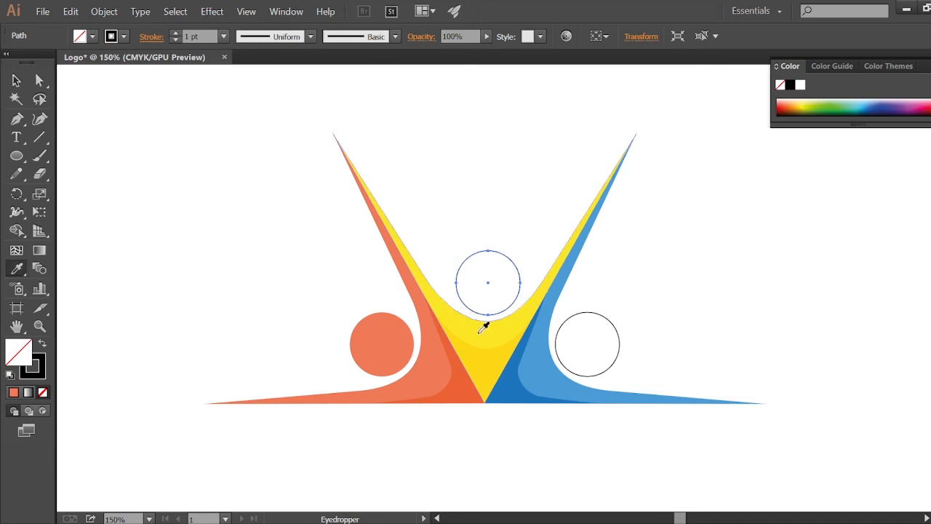
pyautogui.click(481, 331)
pyautogui.press('v')
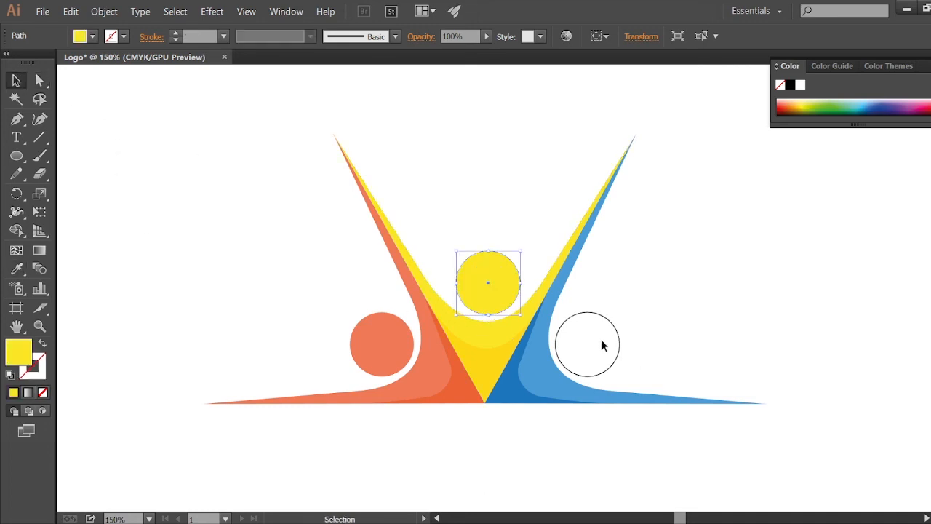
# Step: Fill the right circle with the blue sampled from the blue shape using the Eyedropper
pyautogui.click(620, 346)
pyautogui.click(17, 267)
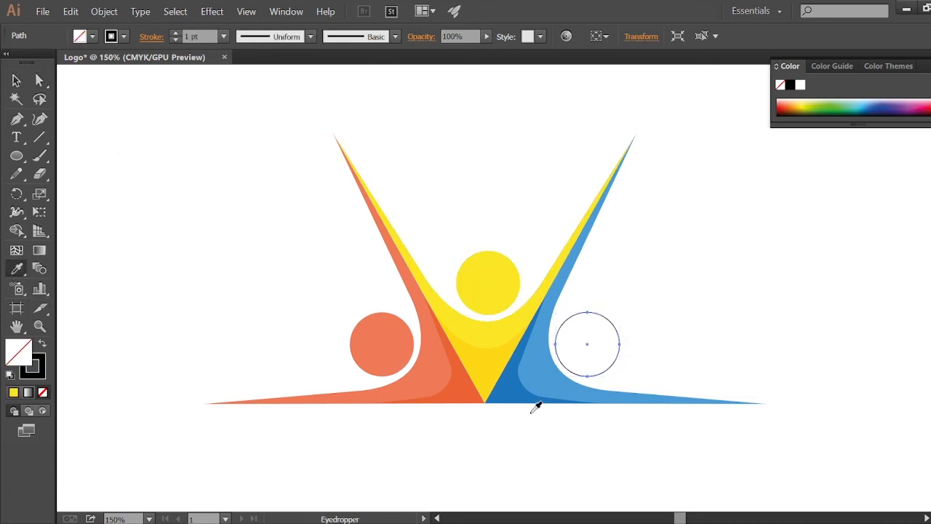
pyautogui.click(549, 374)
pyautogui.press('v')
pyautogui.click(297, 189)
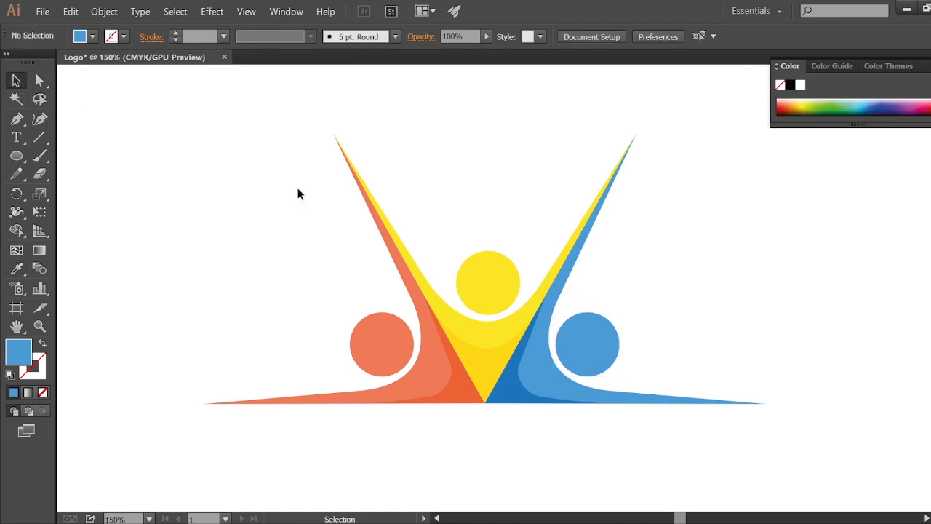
# Step: Select all logo shapes and group them
pyautogui.hotkey('ctrl', '-')
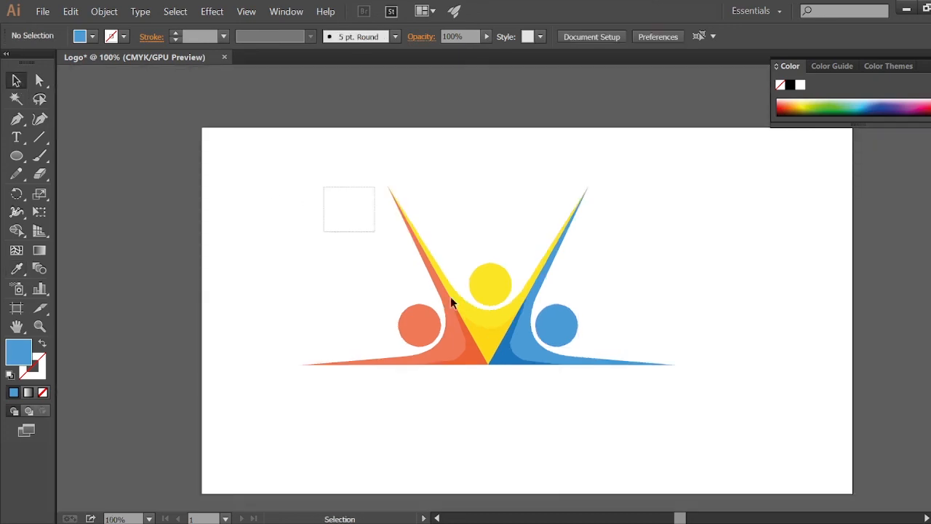
pyautogui.moveTo(450, 296); pyautogui.dragTo(667, 423)
pyautogui.rightClick(519, 352)
pyautogui.click(542, 391)
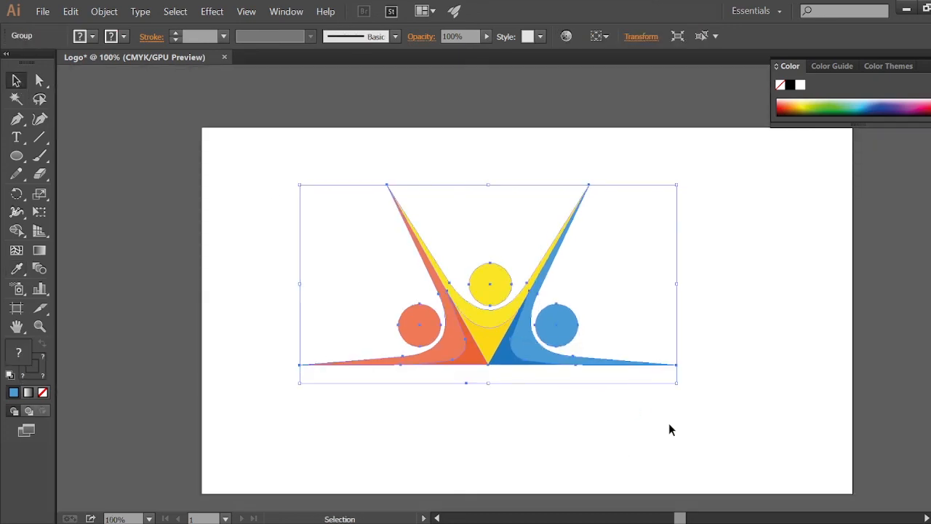
# Step: Select the logo group and view it in full screen mode
pyautogui.click(668, 430)
pyautogui.moveTo(501, 341); pyautogui.dragTo(554, 369)
pyautogui.press('f')
pyautogui.press('f')
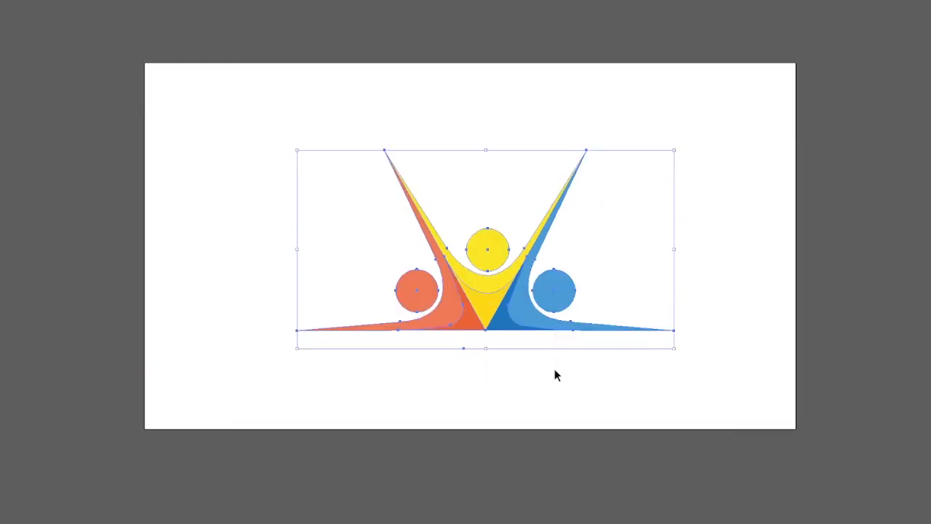